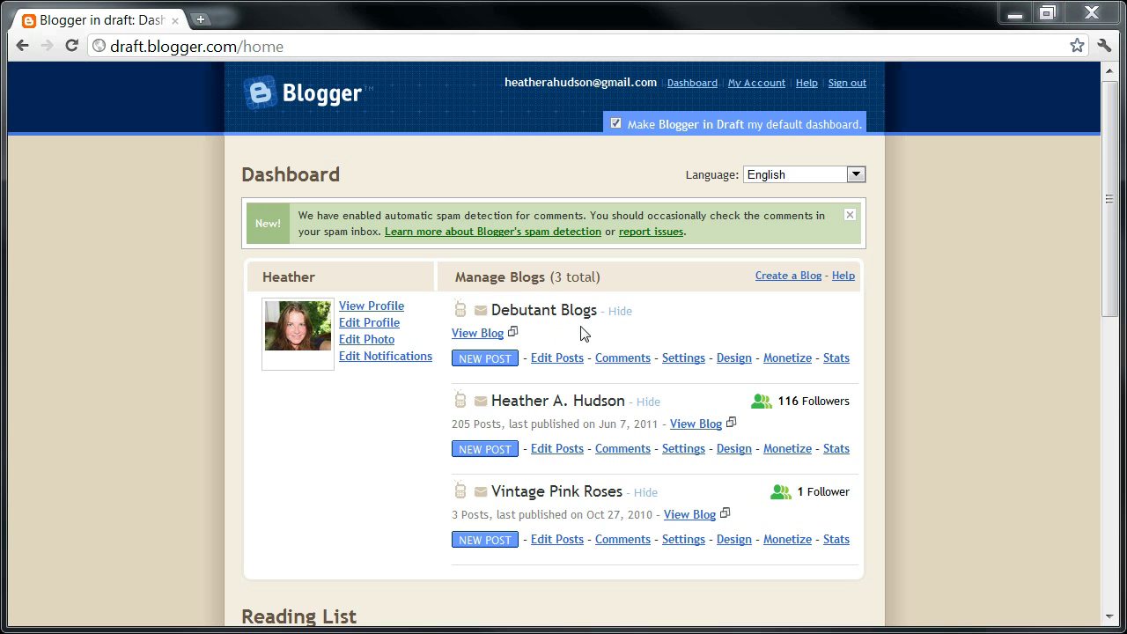
Step: Open the Design page for Debutant Blogs from the Blogger Dashboard
click(739, 365)
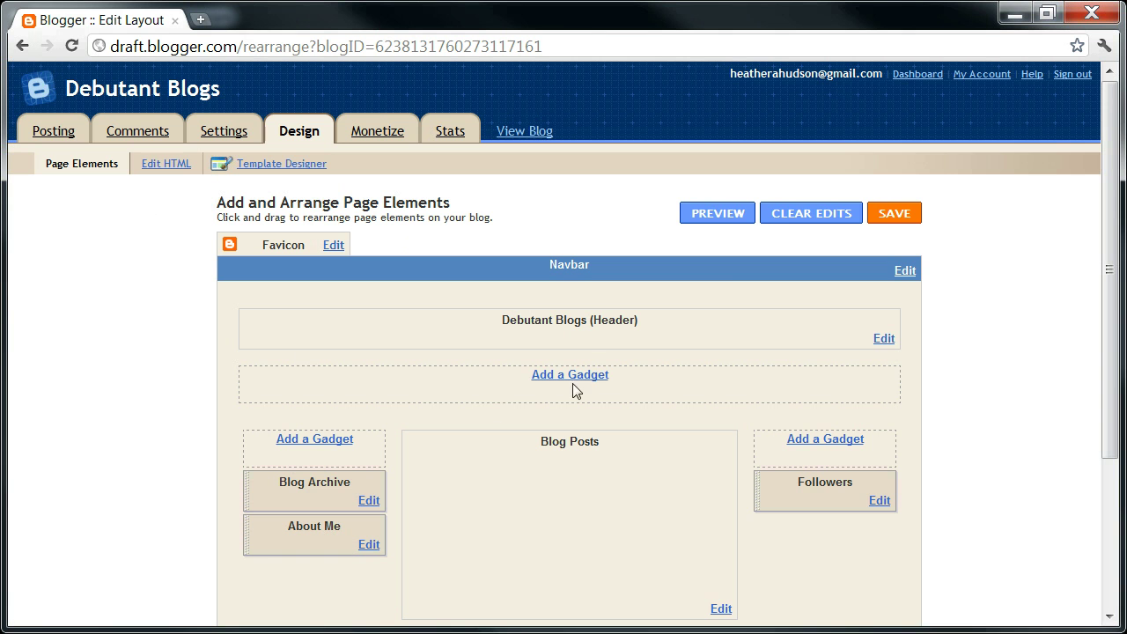
Step: Preview the Picture Window template in Template Designer and apply it to Debutant Blogs
click(296, 174)
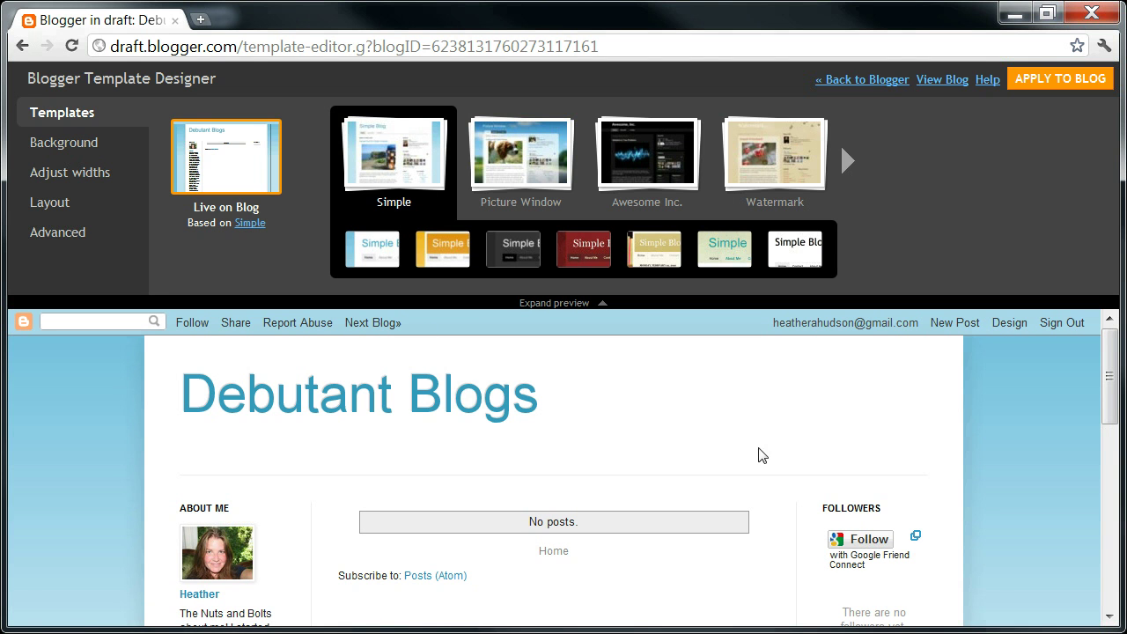
drag(1112, 416, 1108, 369)
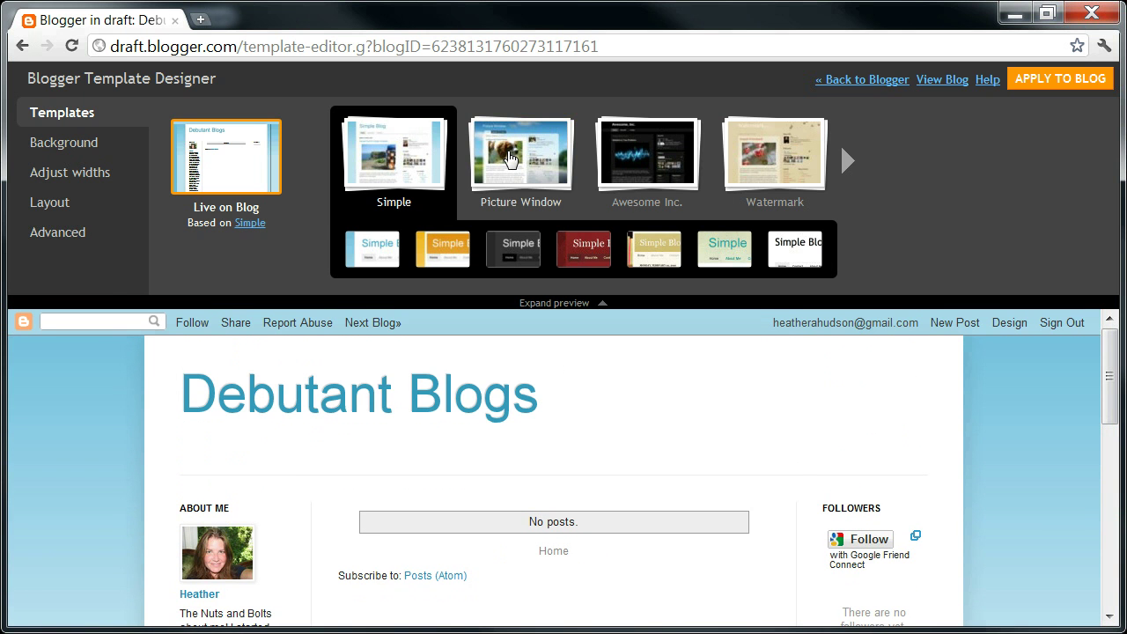
click(510, 156)
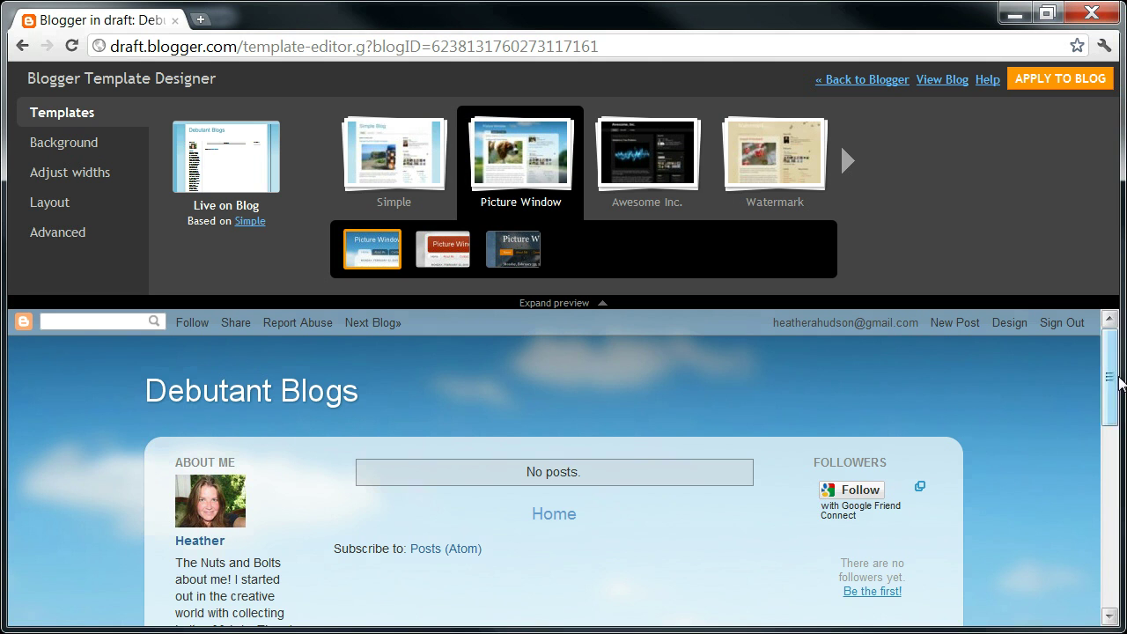
mouse_move(1112, 377)
mouse_down()
mouse_move(1107, 541)
mouse_move(1106, 368)
mouse_up()
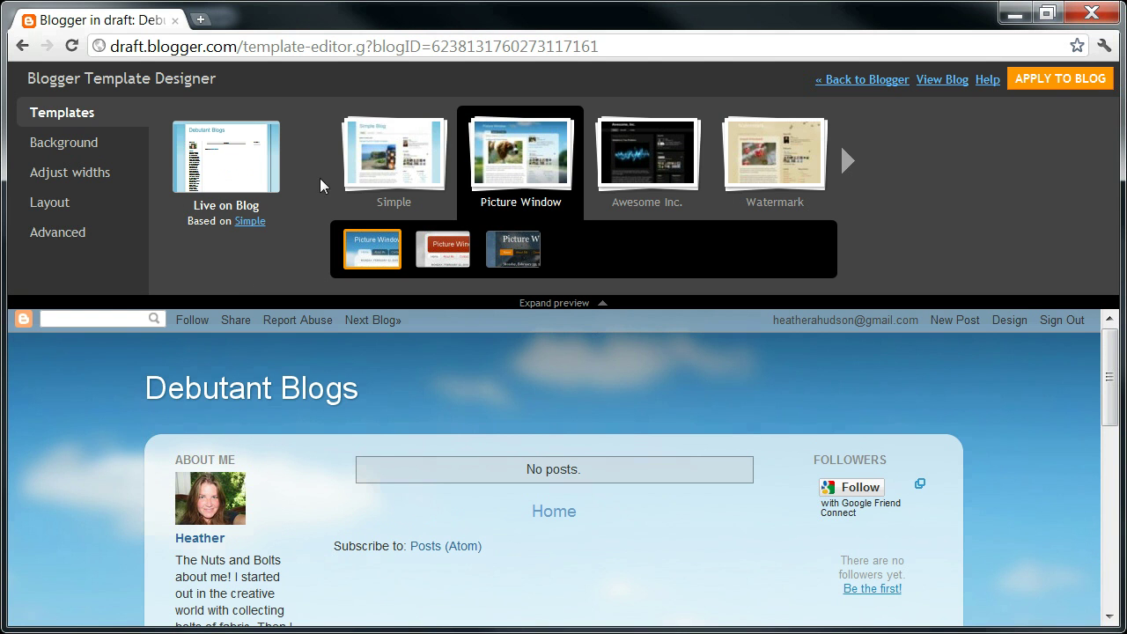
click(1063, 85)
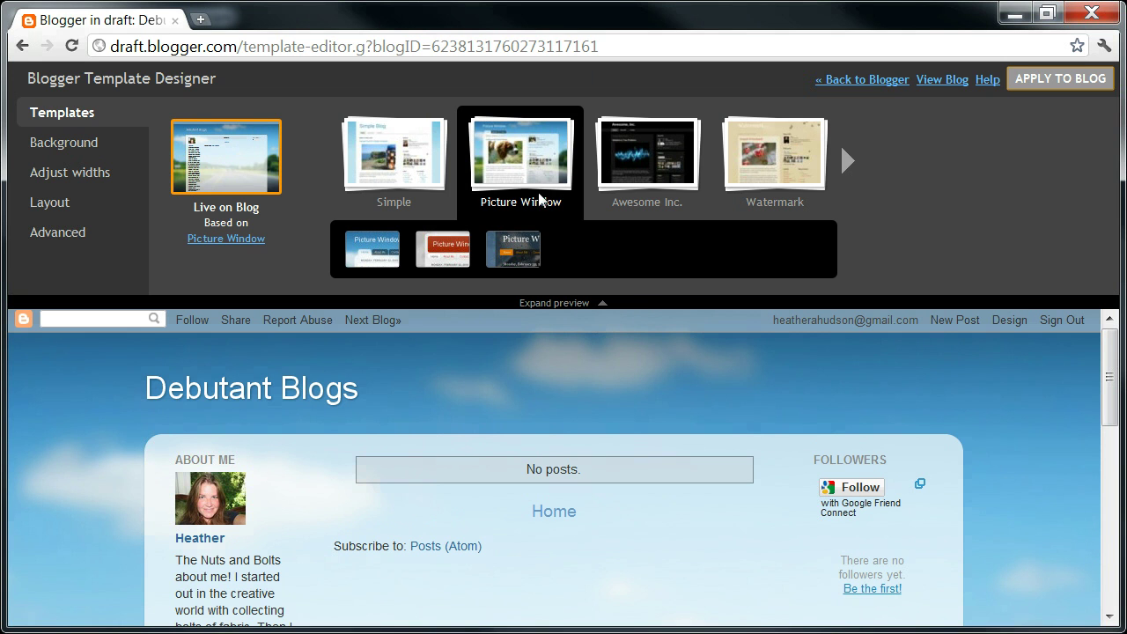
Step: After trying single-column, pick the three-column body layout with sidebars on both sides and apply it
click(50, 203)
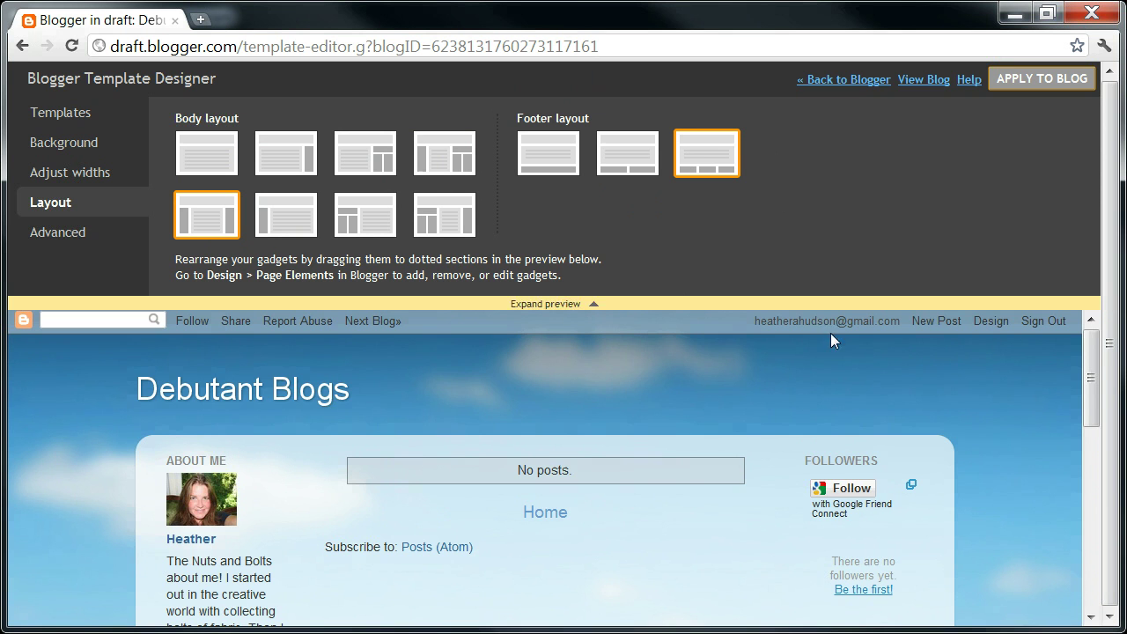
drag(1090, 370, 621, 276)
click(218, 157)
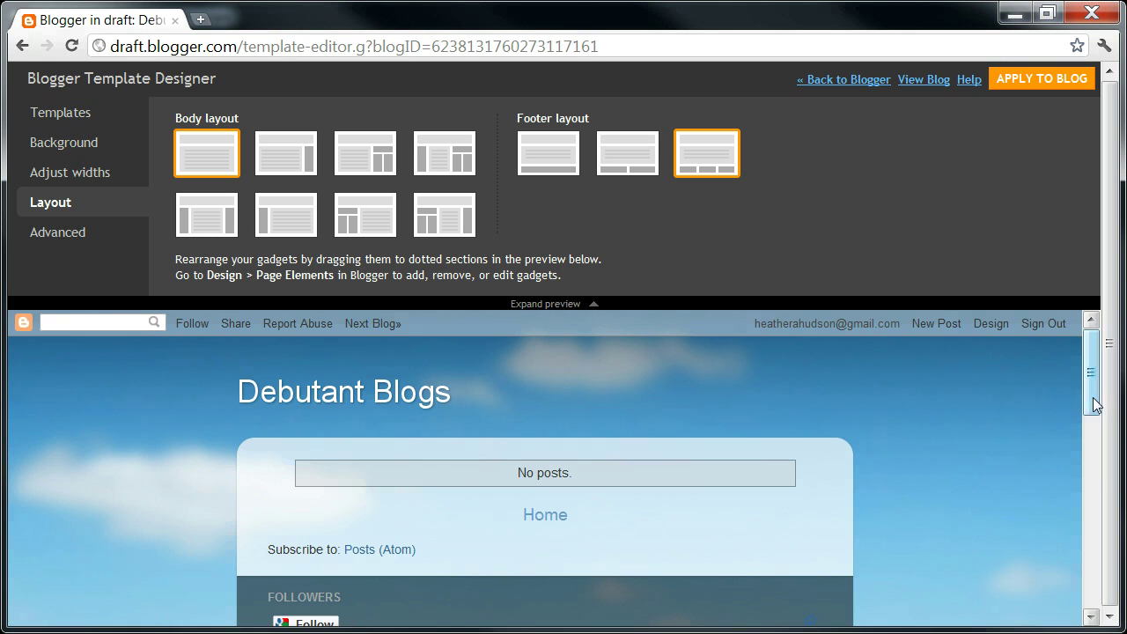
drag(1091, 405, 1091, 449)
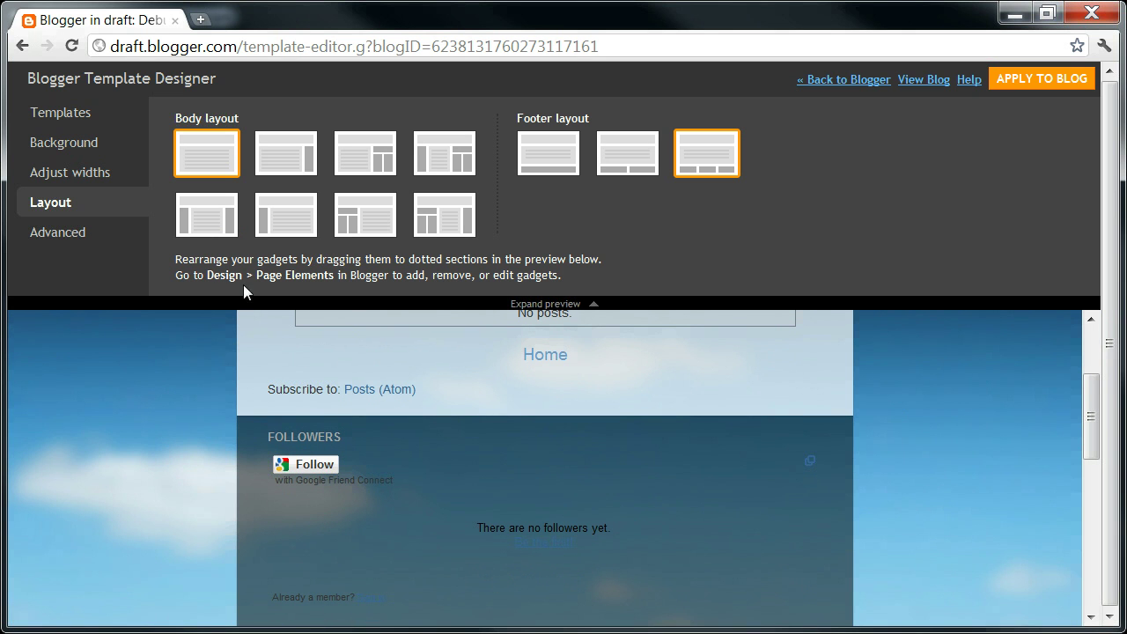
click(210, 236)
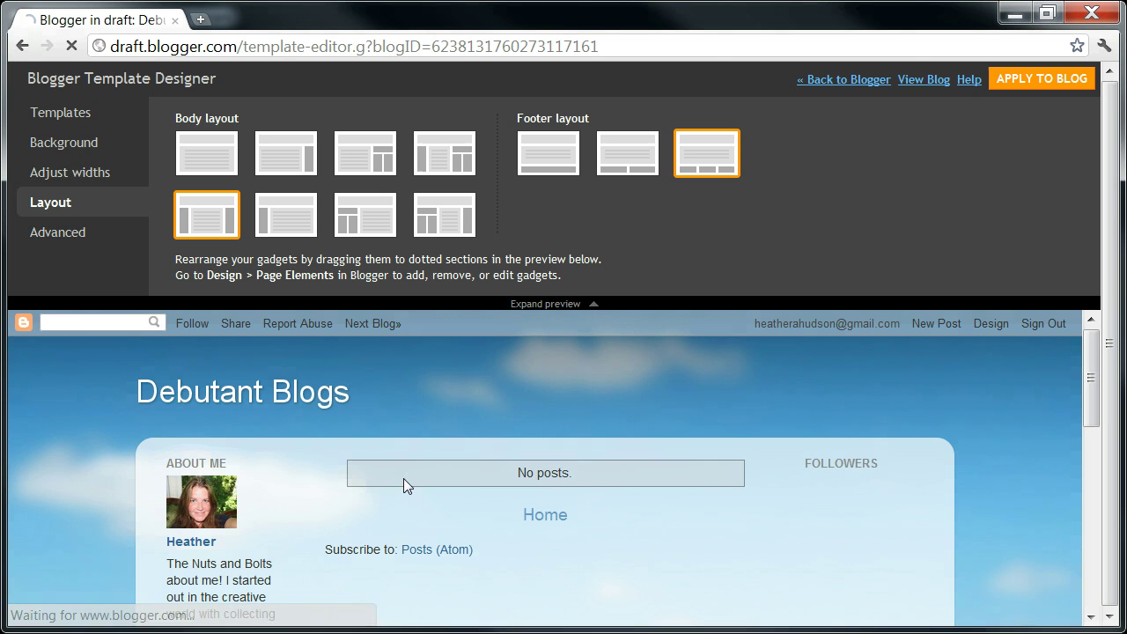
drag(1088, 392, 516, 302)
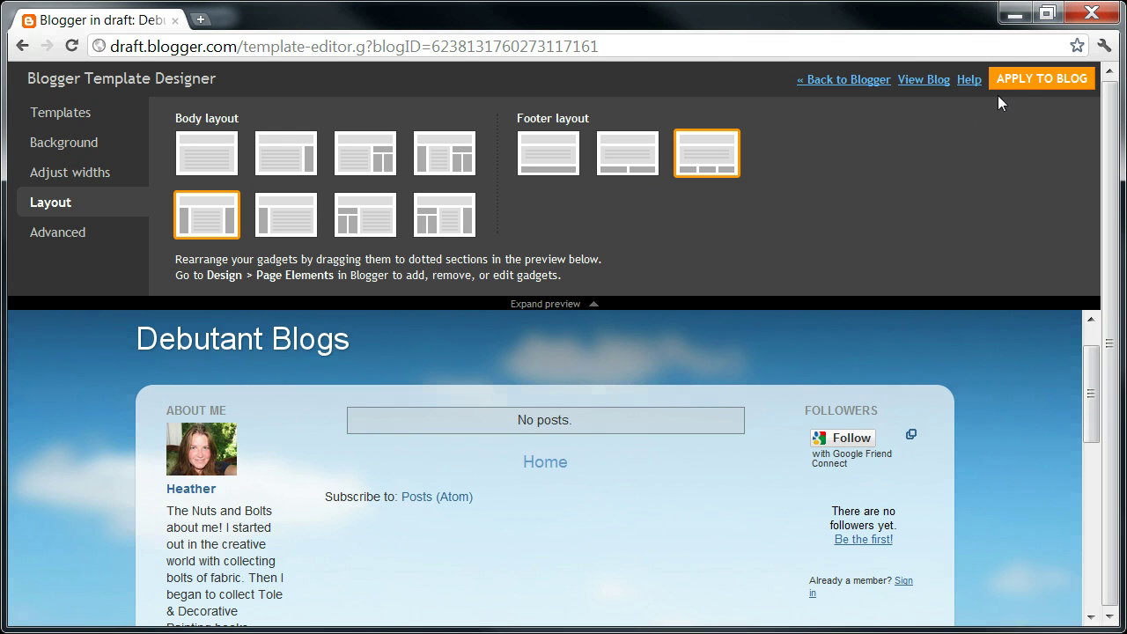
click(1023, 78)
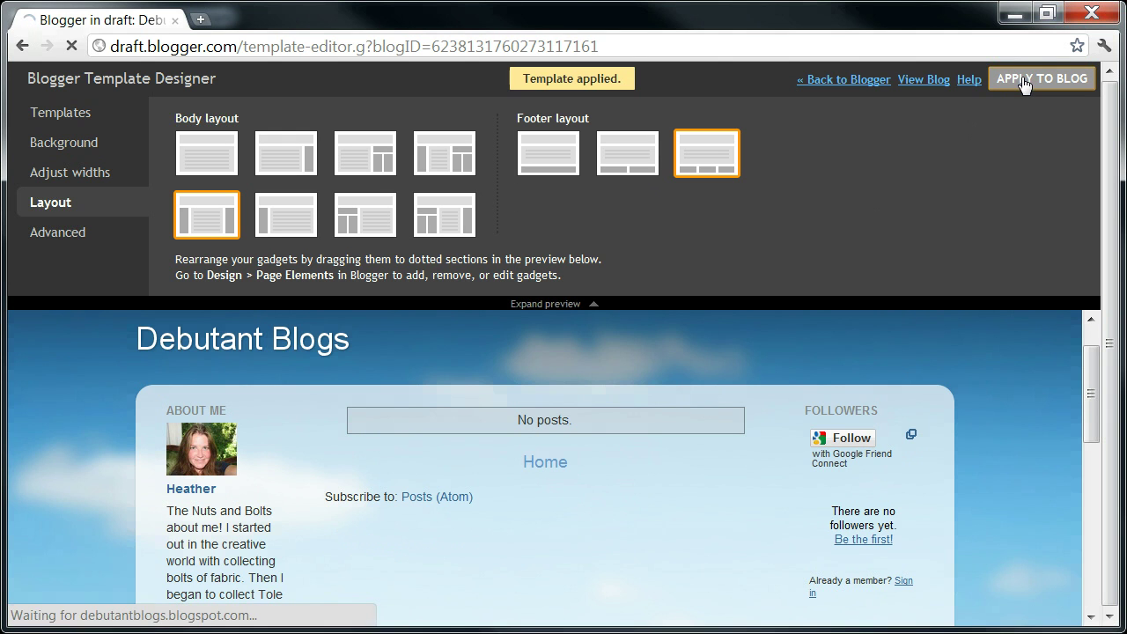
Step: Drag the sidebar sliders to 250 px left and 200 px right, then apply the widths
click(70, 182)
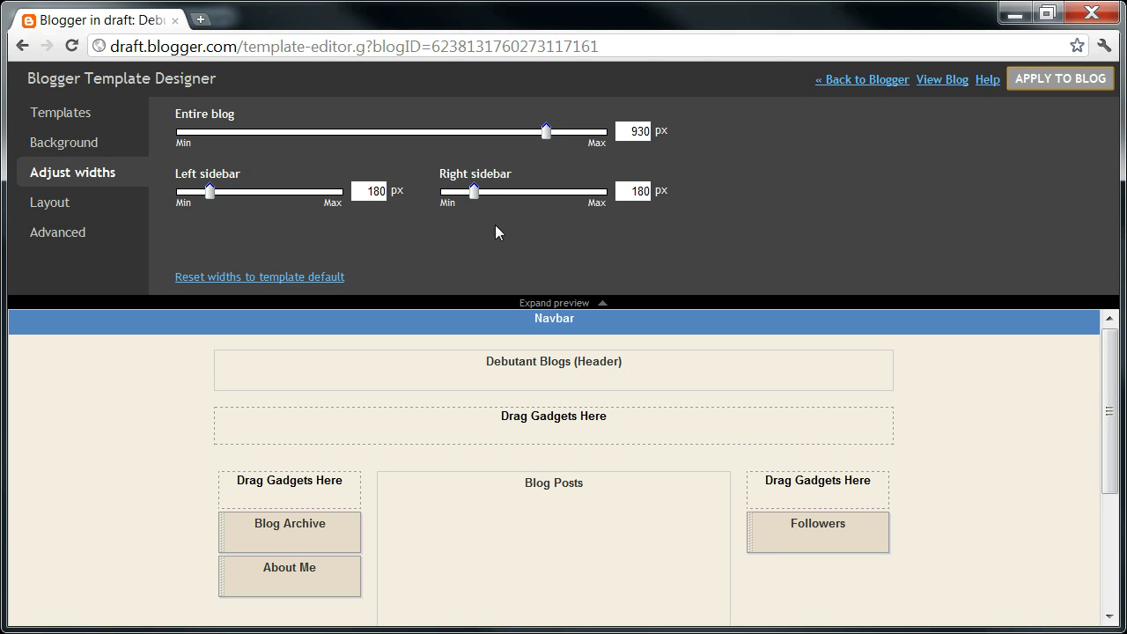
drag(475, 202, 495, 205)
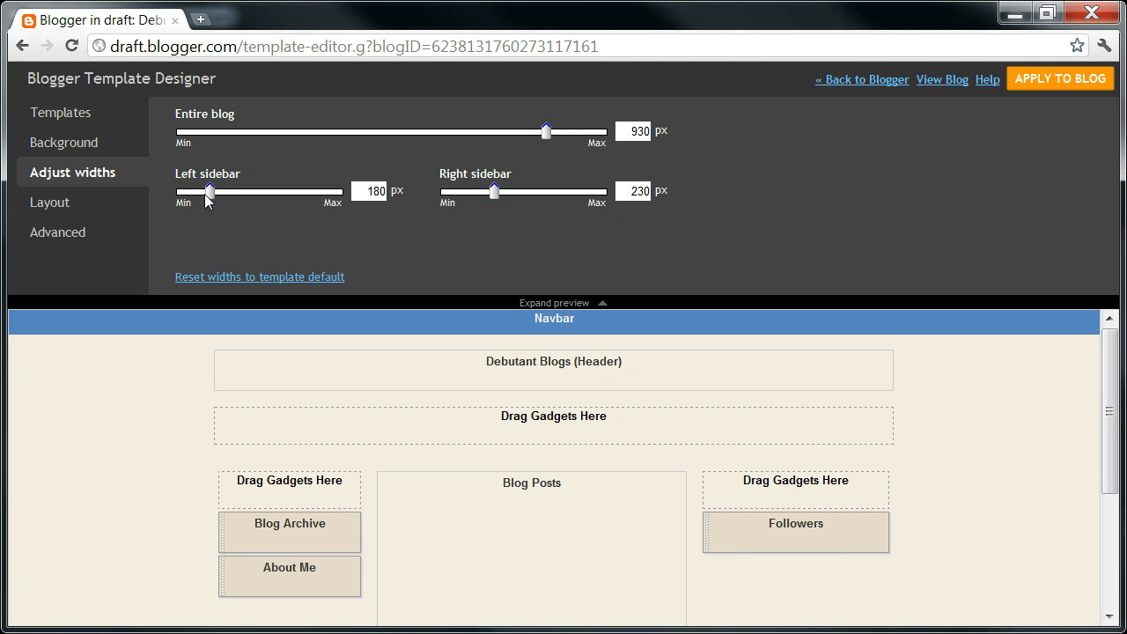
drag(211, 202, 243, 207)
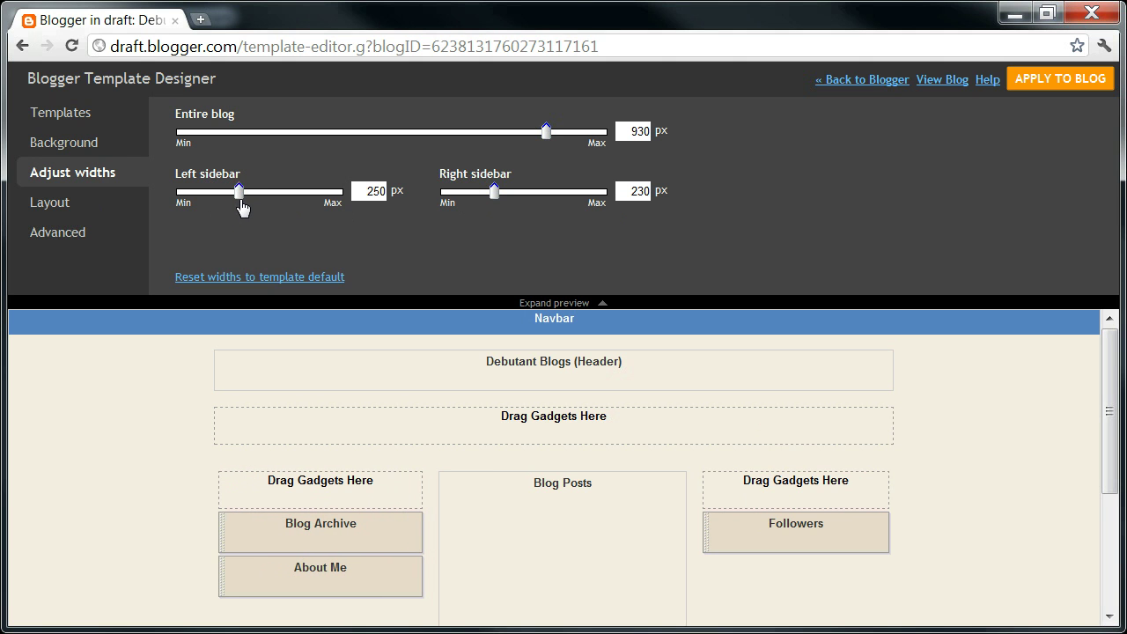
drag(490, 202, 485, 205)
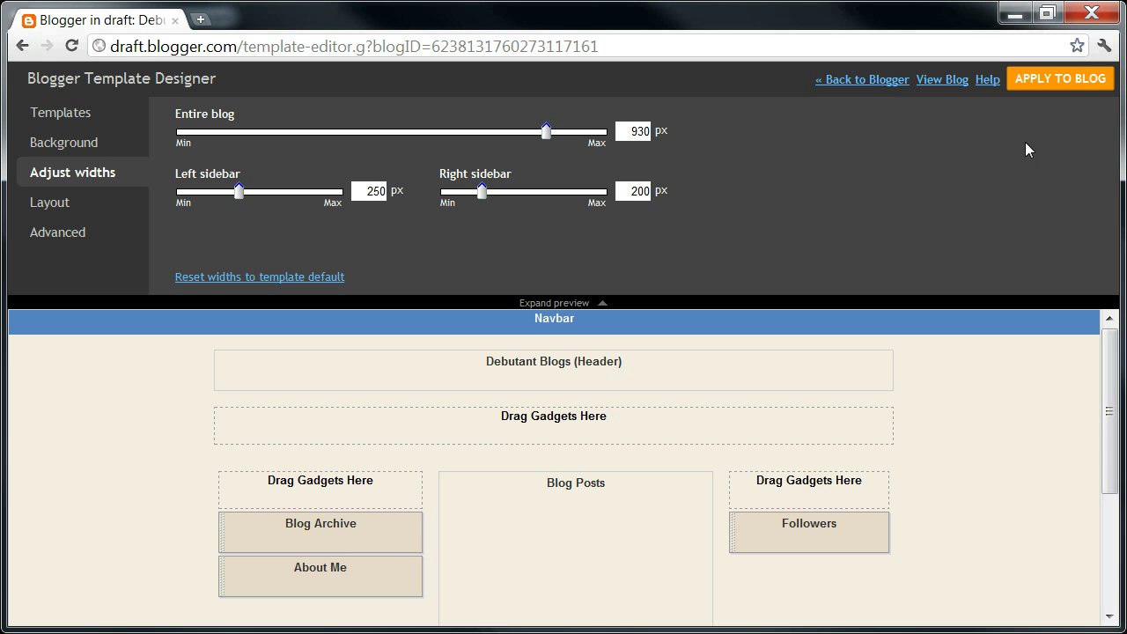
click(1066, 84)
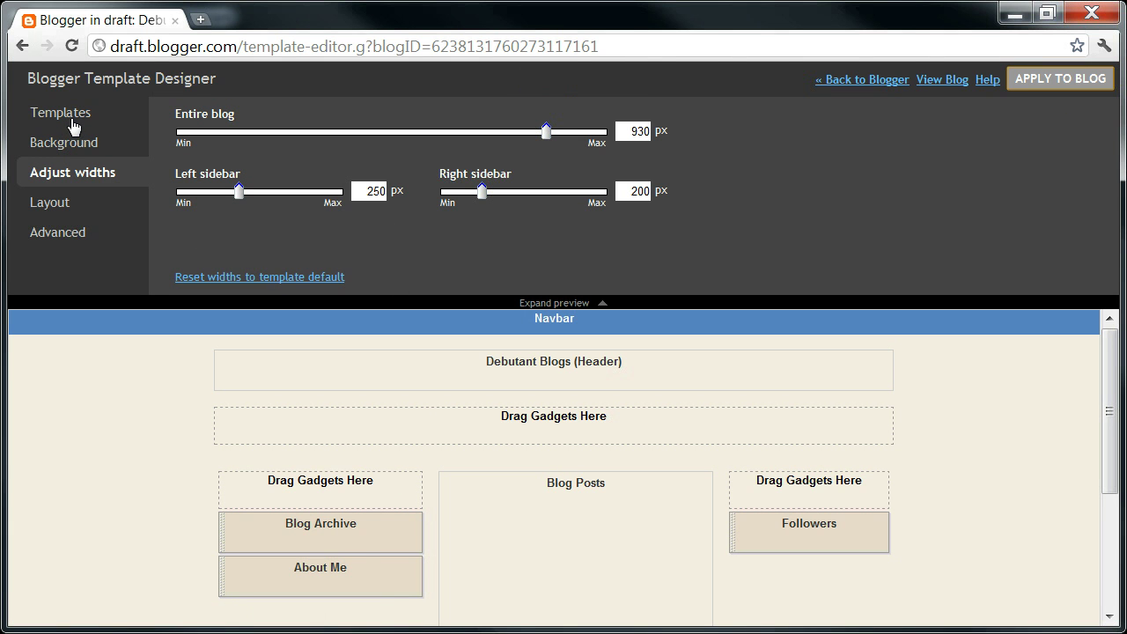
Step: Remove the sky background image and confirm the removal
click(76, 151)
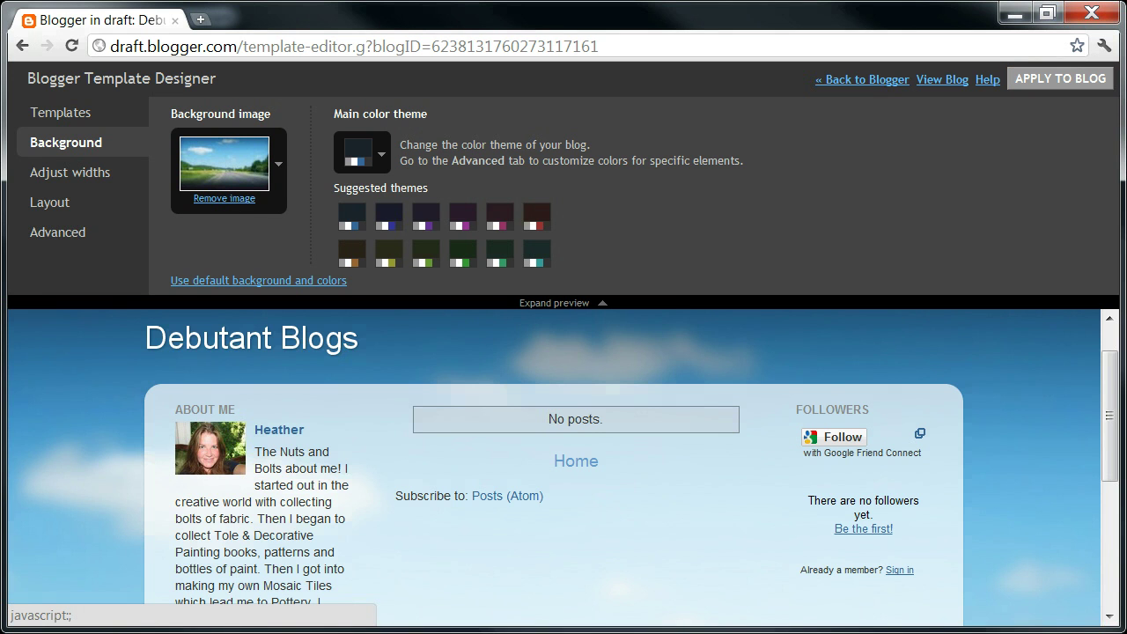
click(223, 198)
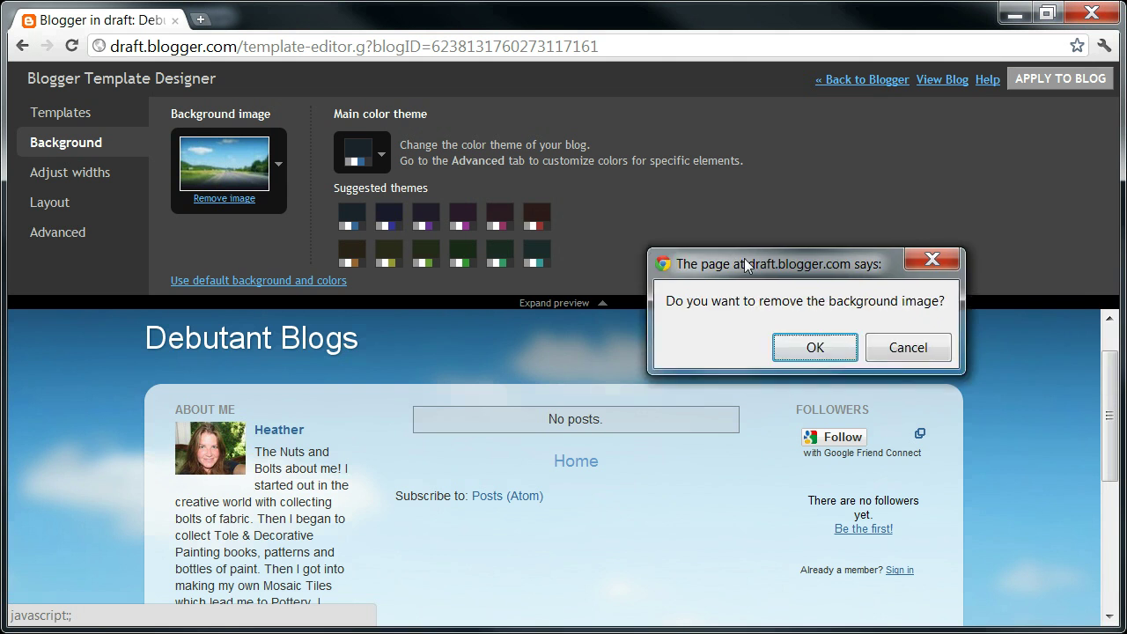
drag(782, 265, 644, 207)
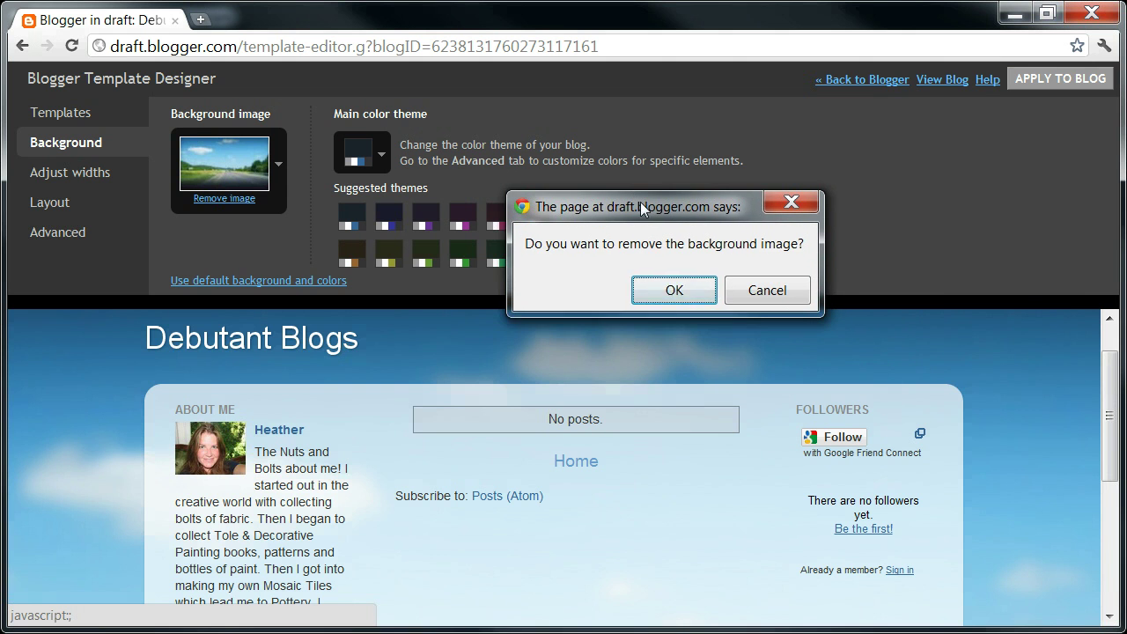
click(668, 292)
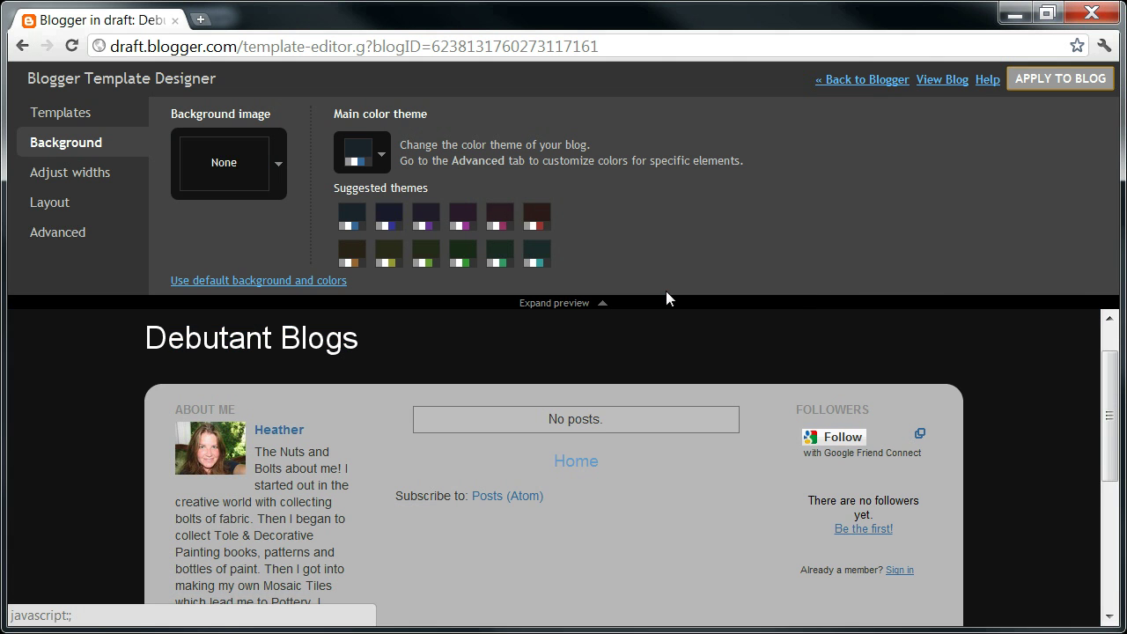
Step: Open the background image gallery at its Upload image option
click(275, 167)
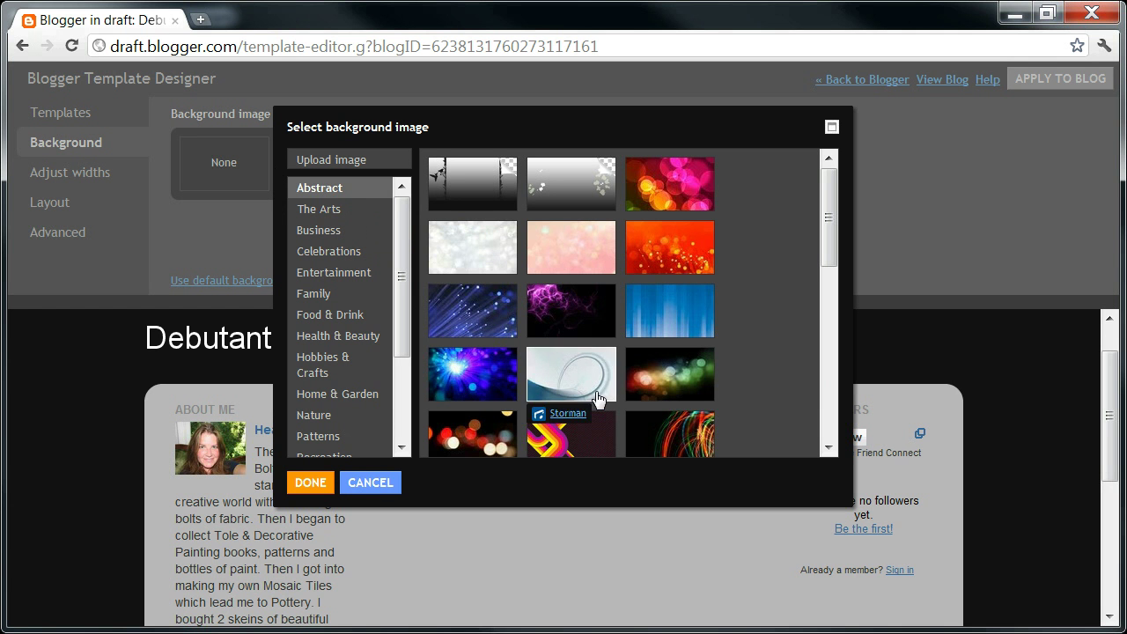
drag(828, 240, 844, 201)
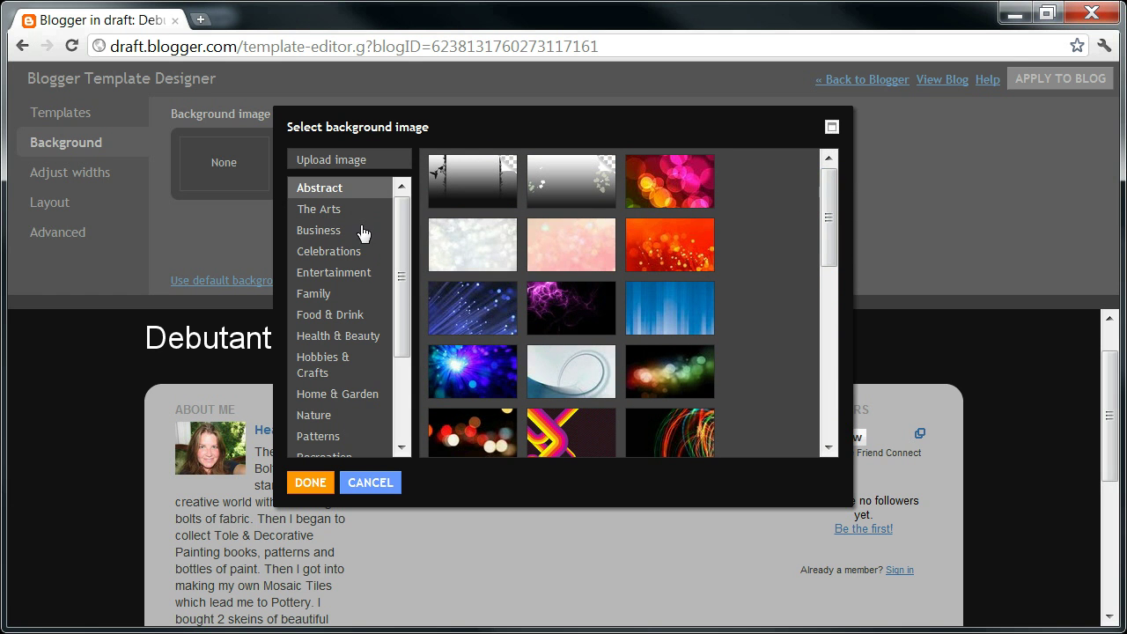
click(332, 164)
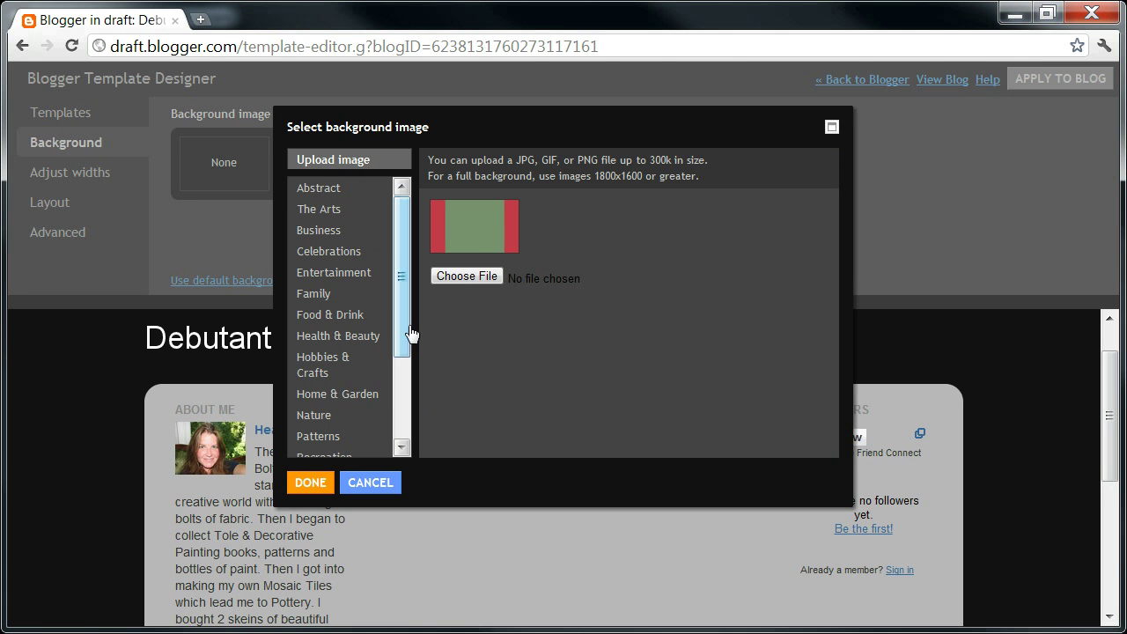
Step: Browse to the Bella Blog Group folder and upload Blog Template.jpg as the background
click(461, 277)
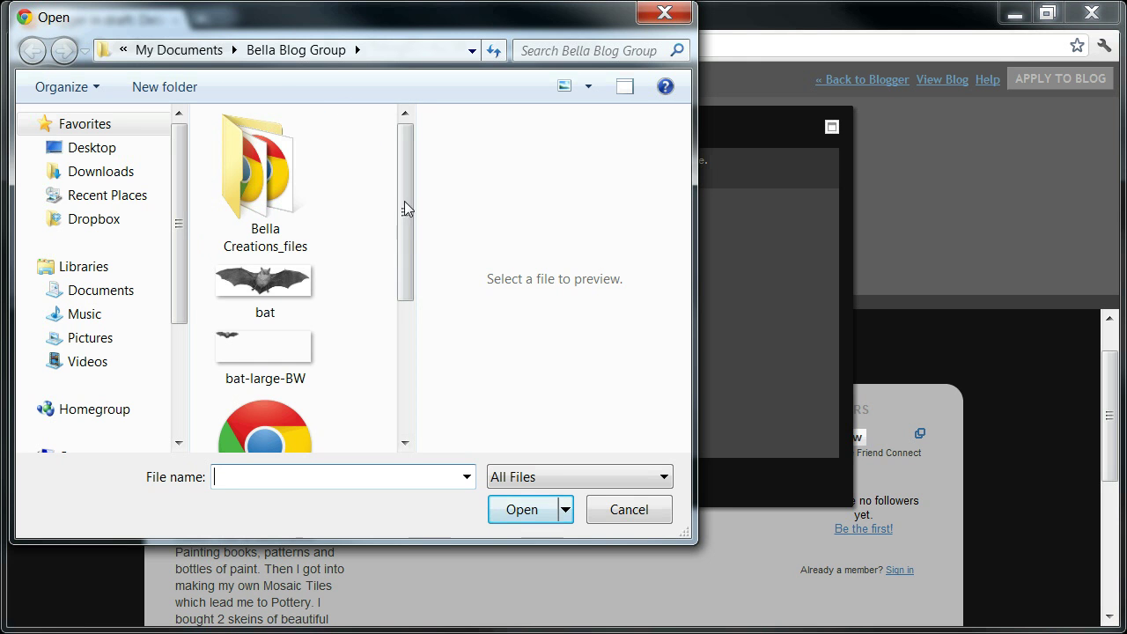
drag(406, 200, 392, 377)
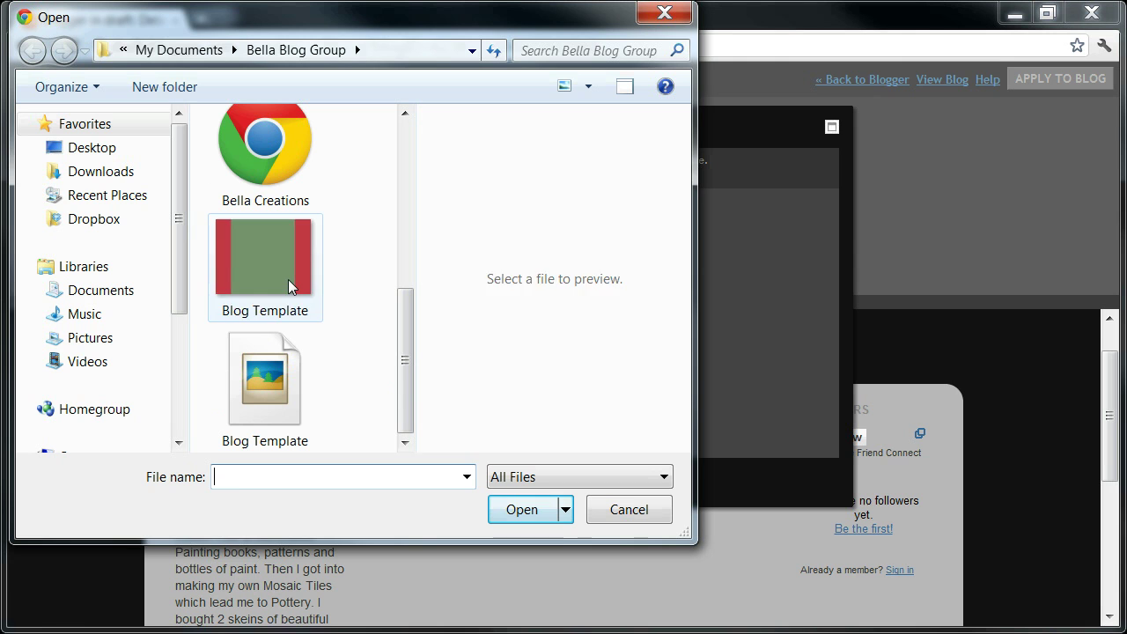
click(287, 279)
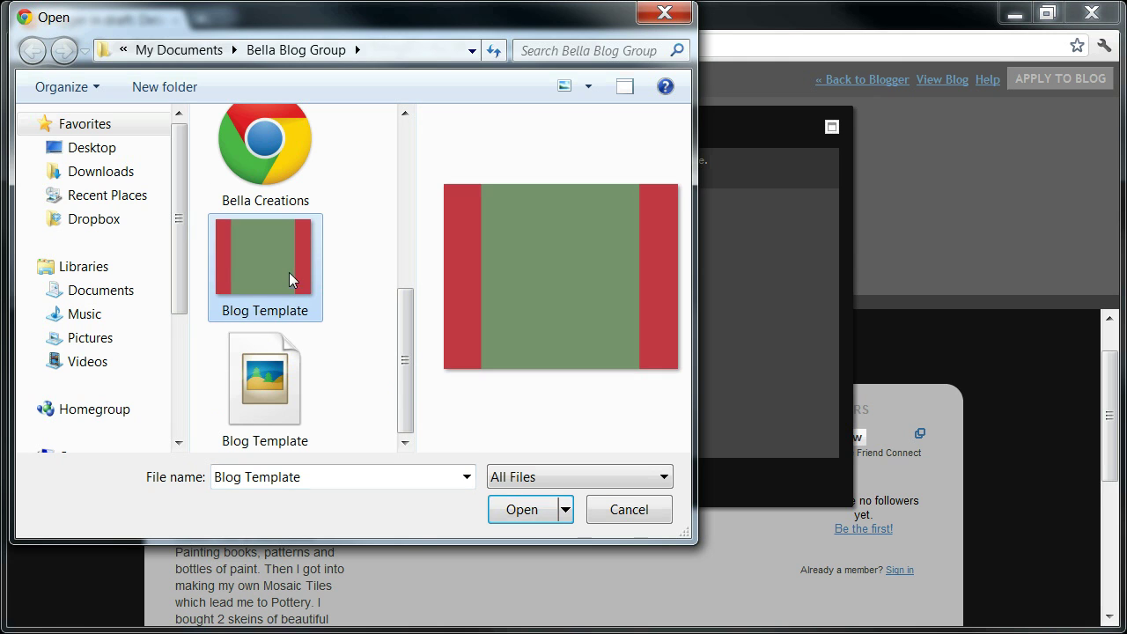
click(520, 511)
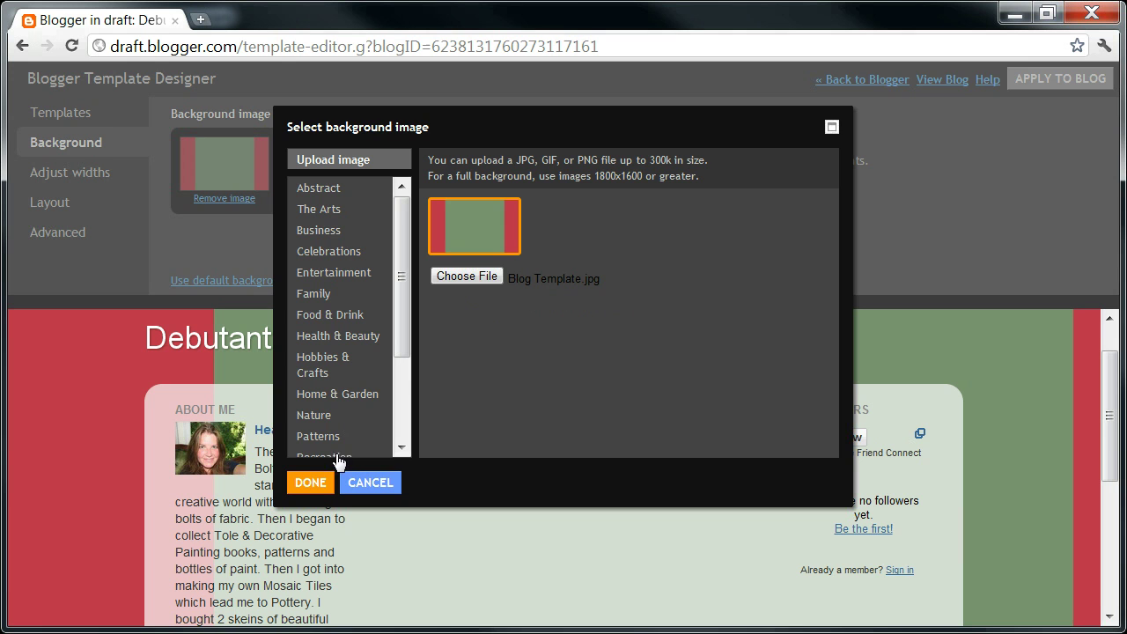
Step: Accept the uploaded Blog Template image and set its alignment to top-centre
click(313, 485)
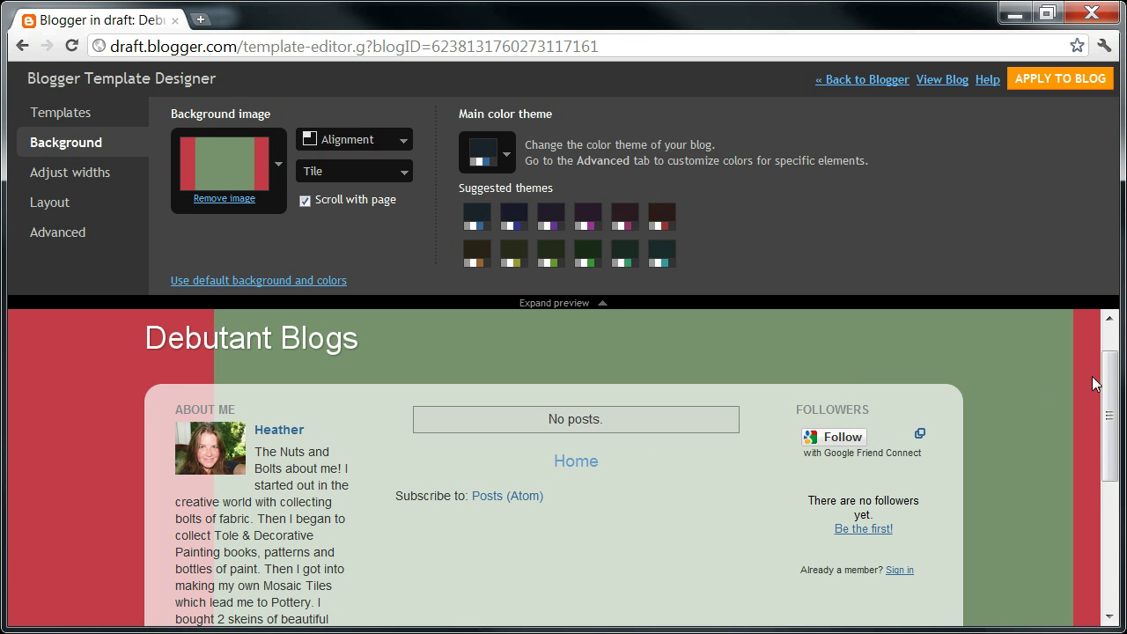
drag(1112, 390, 1119, 319)
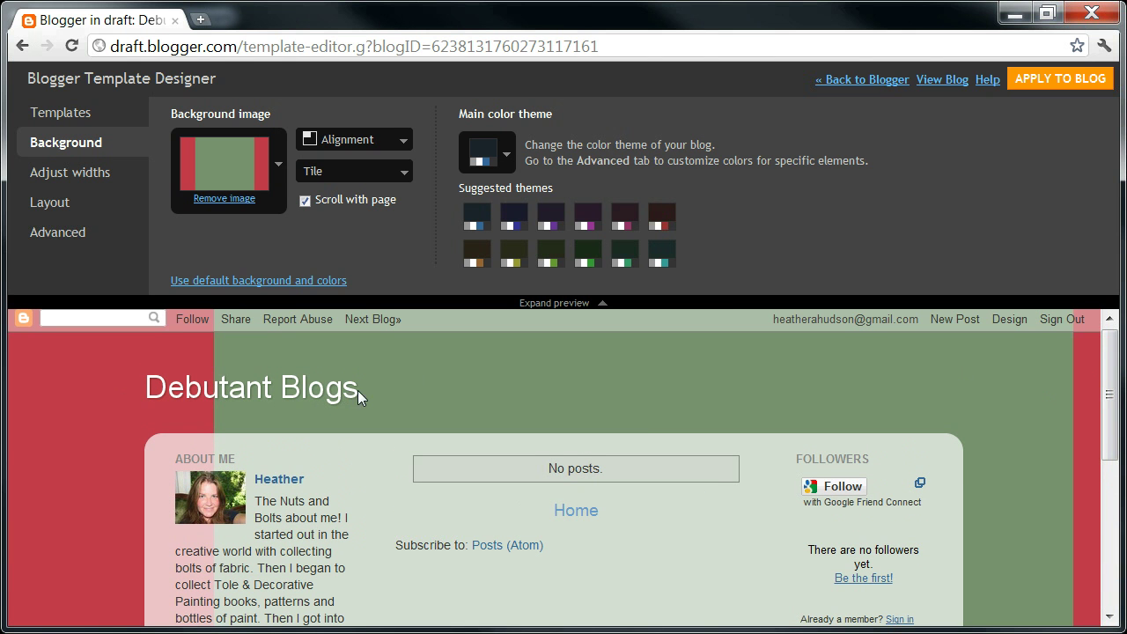
click(403, 142)
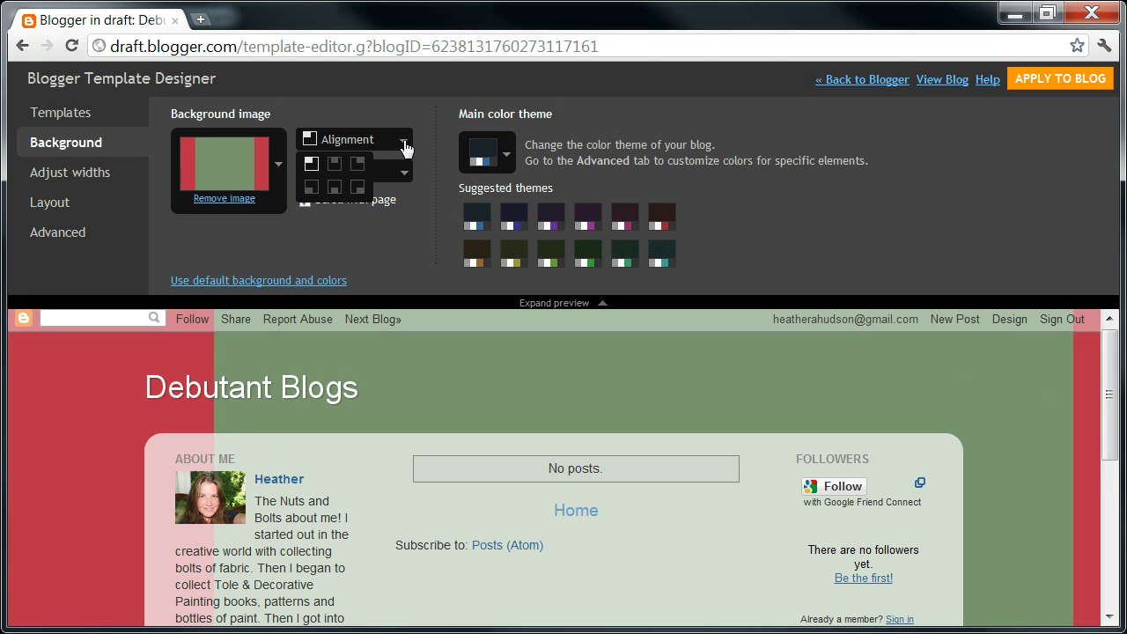
click(334, 166)
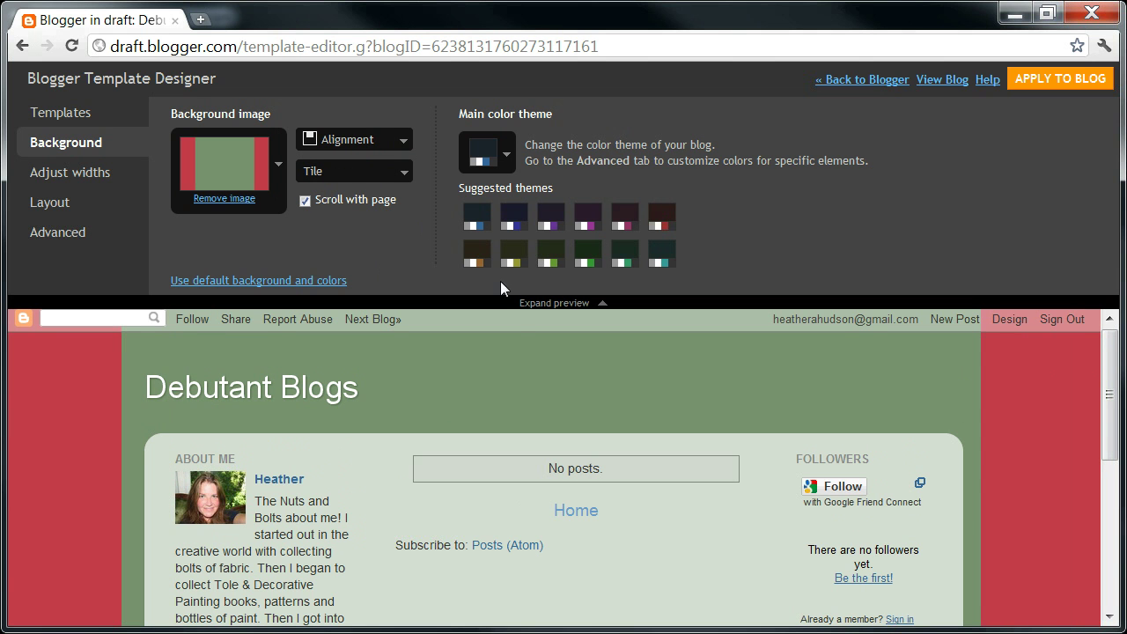
drag(1109, 394, 1112, 354)
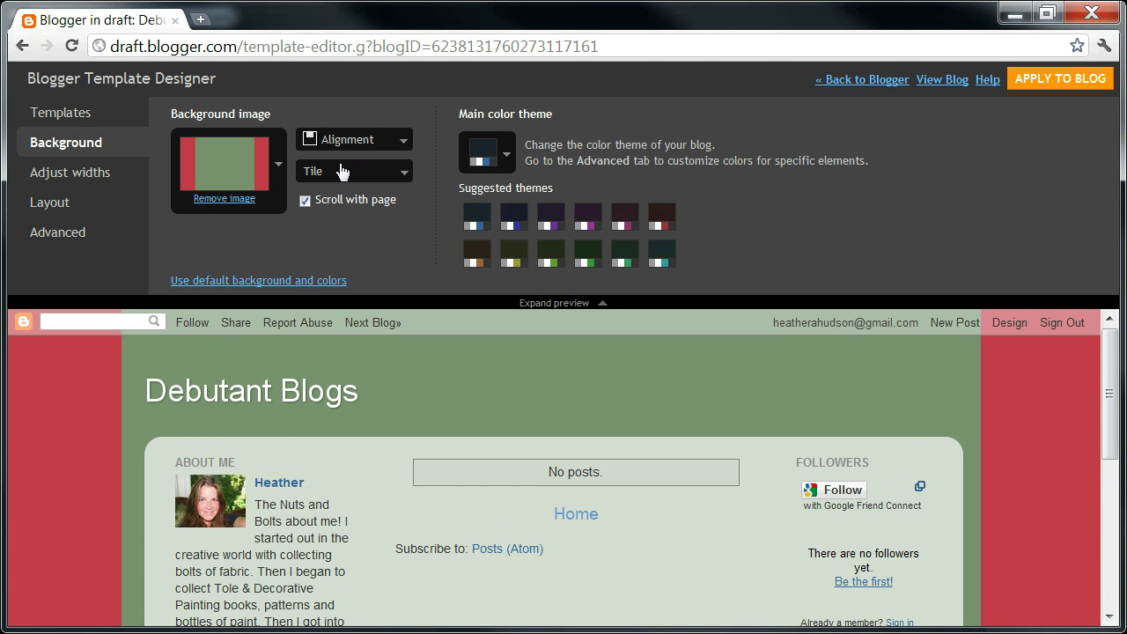
Step: Try Tile and Don't tile, then set the background to Tile horizontally
click(406, 181)
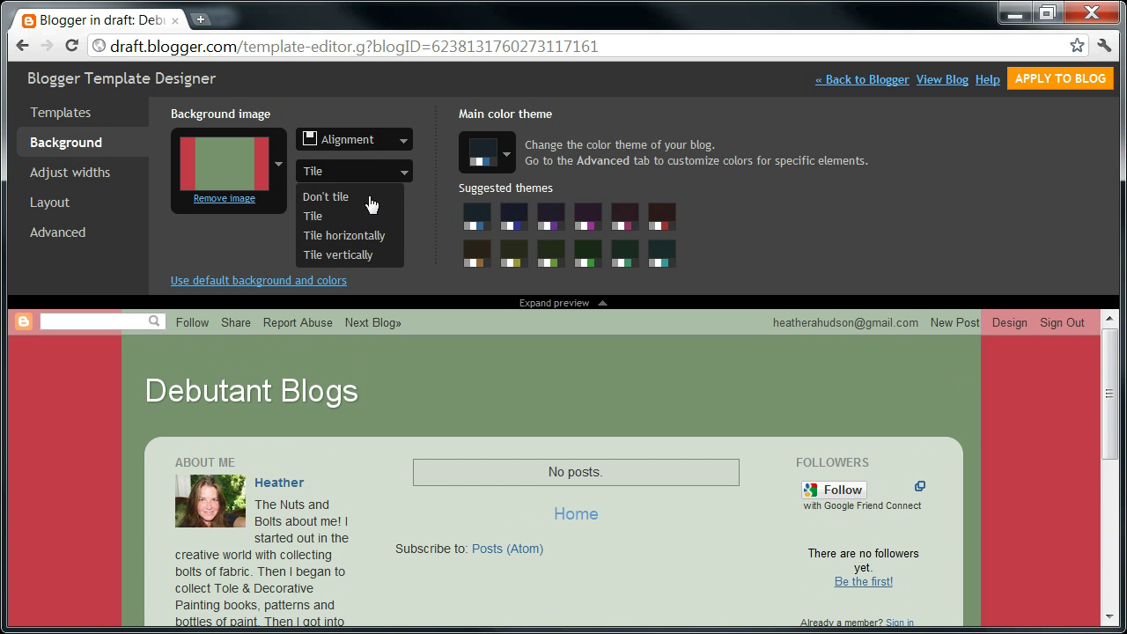
click(319, 220)
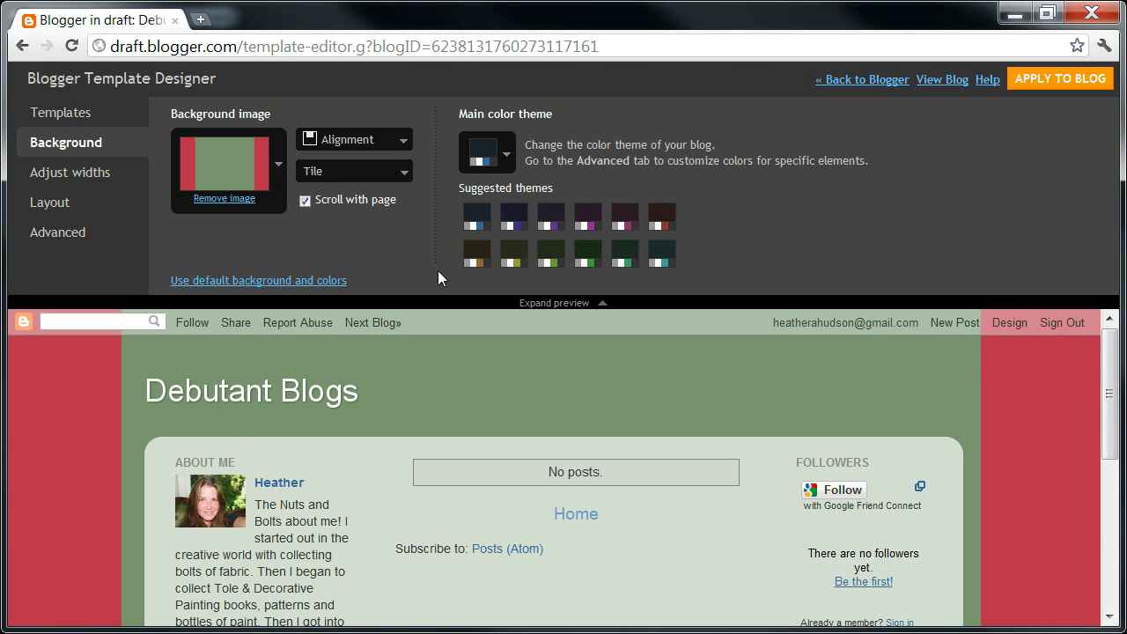
click(406, 181)
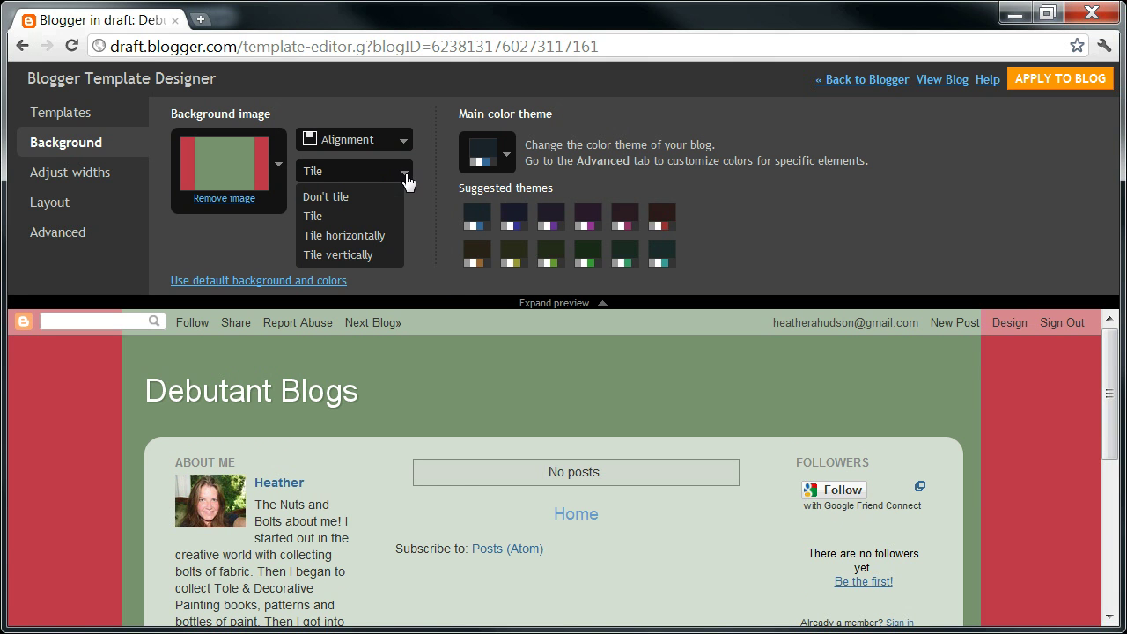
click(345, 197)
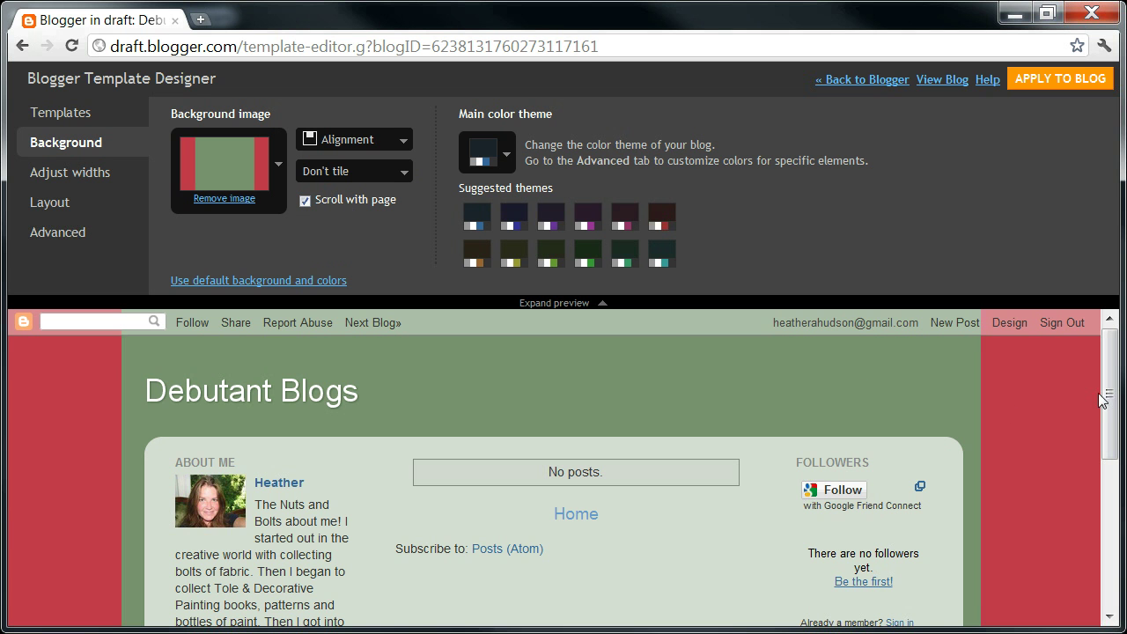
drag(1103, 400, 1115, 564)
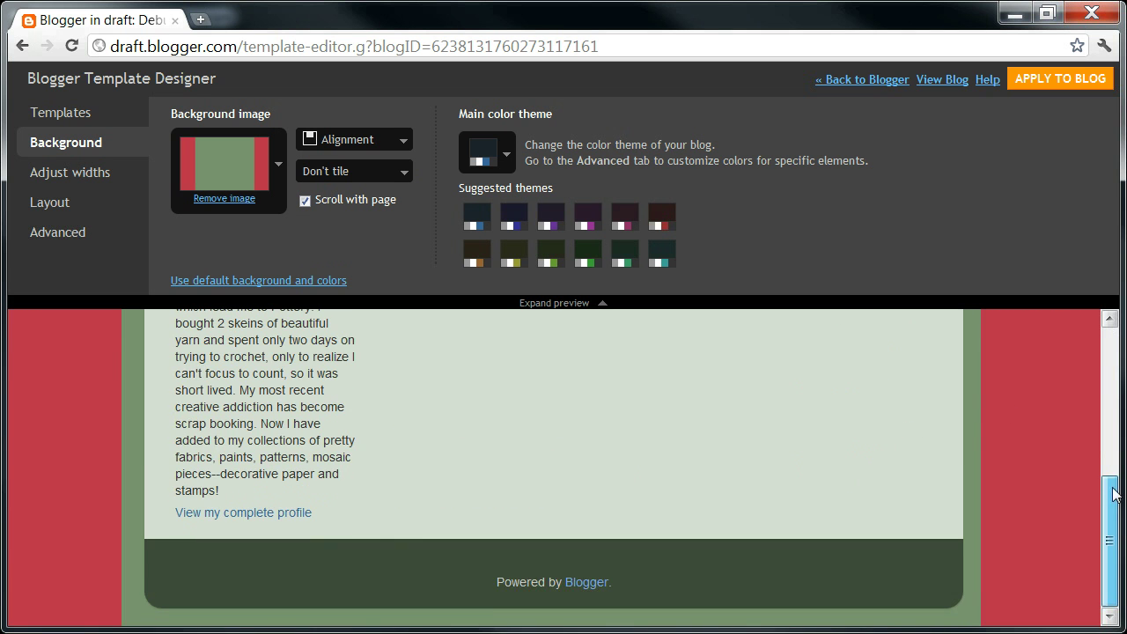
drag(1115, 494, 1107, 365)
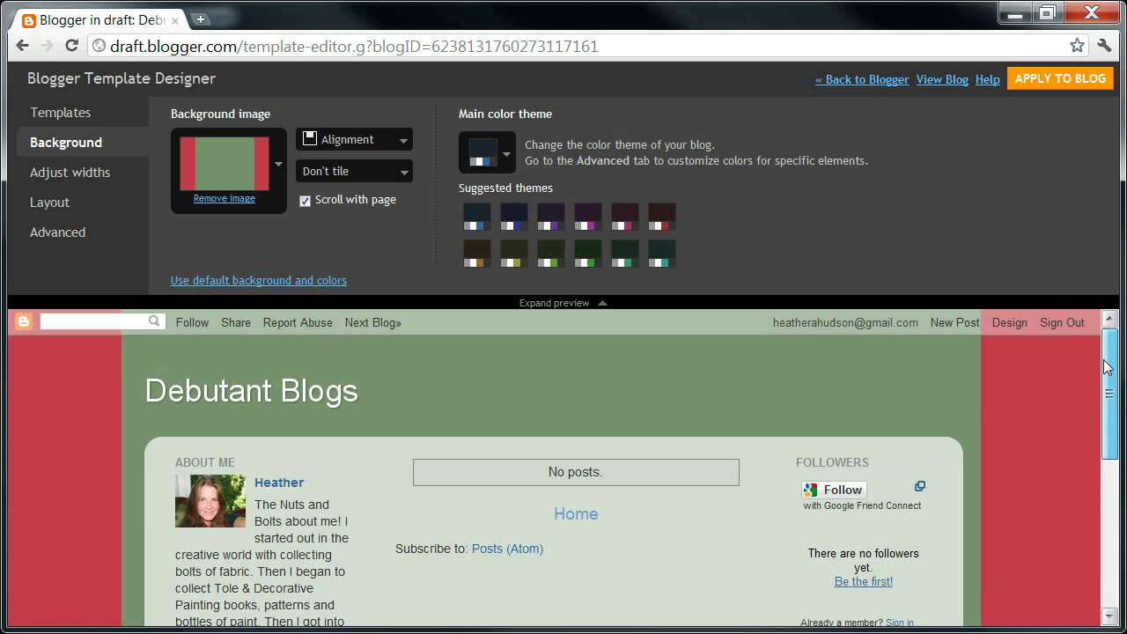
click(408, 179)
click(384, 235)
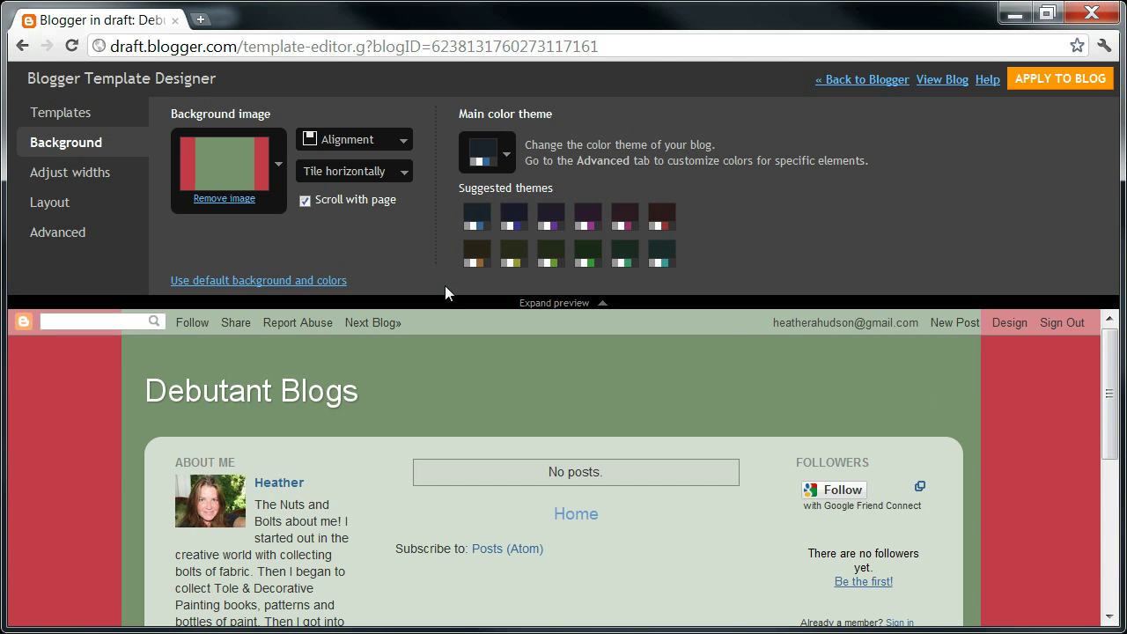
click(403, 172)
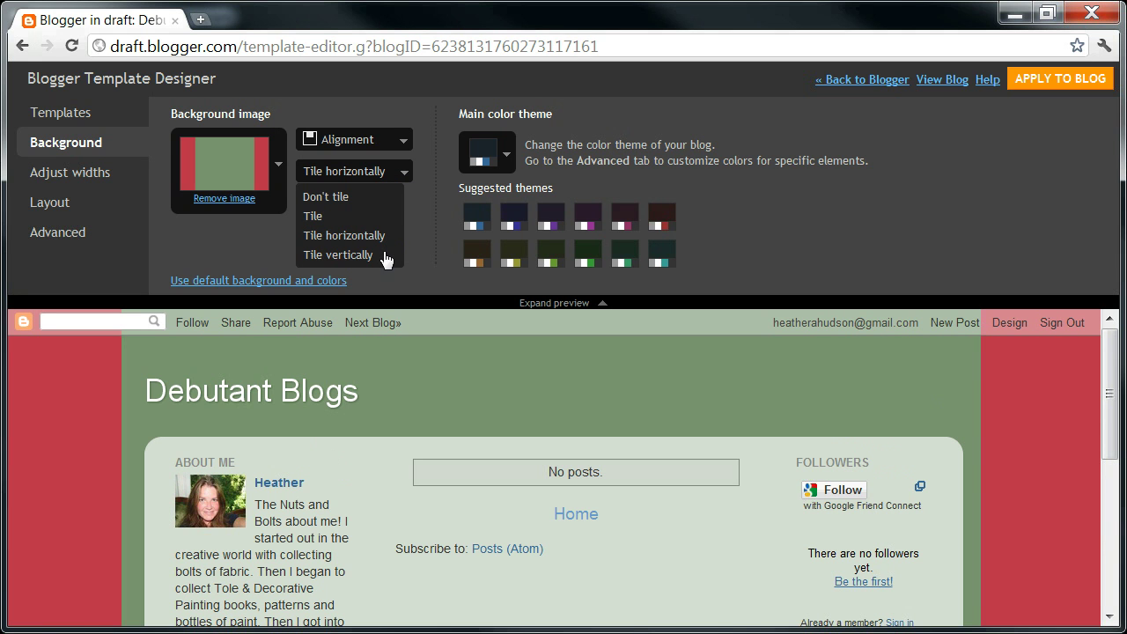
click(411, 95)
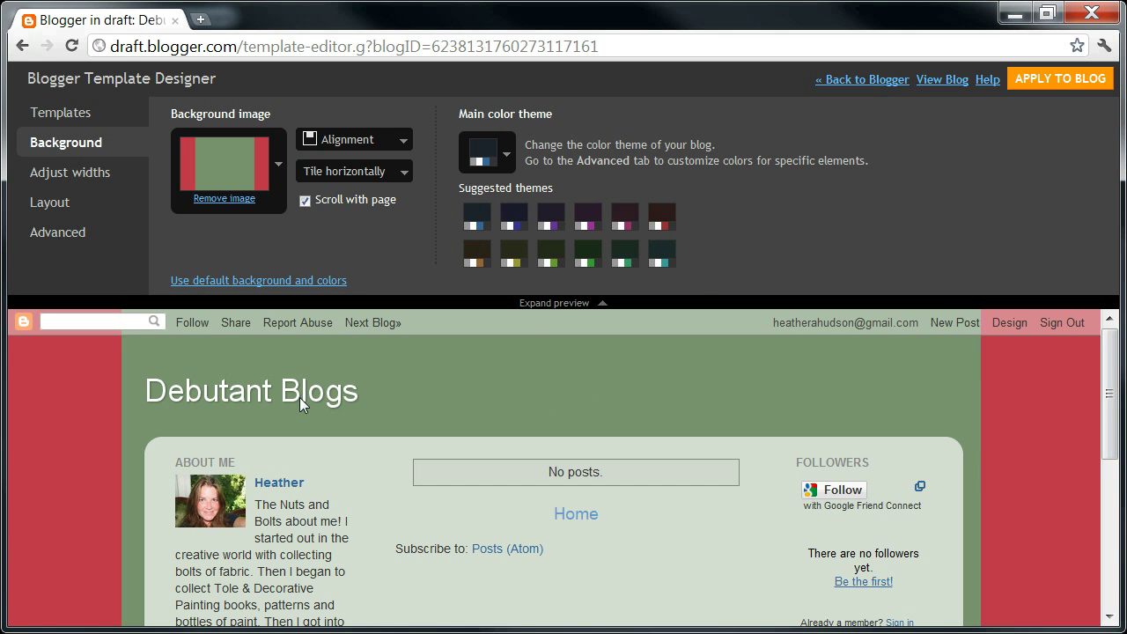
Step: Apply the new background and open debutantblogs.blogspot.com in a new tab
click(1060, 81)
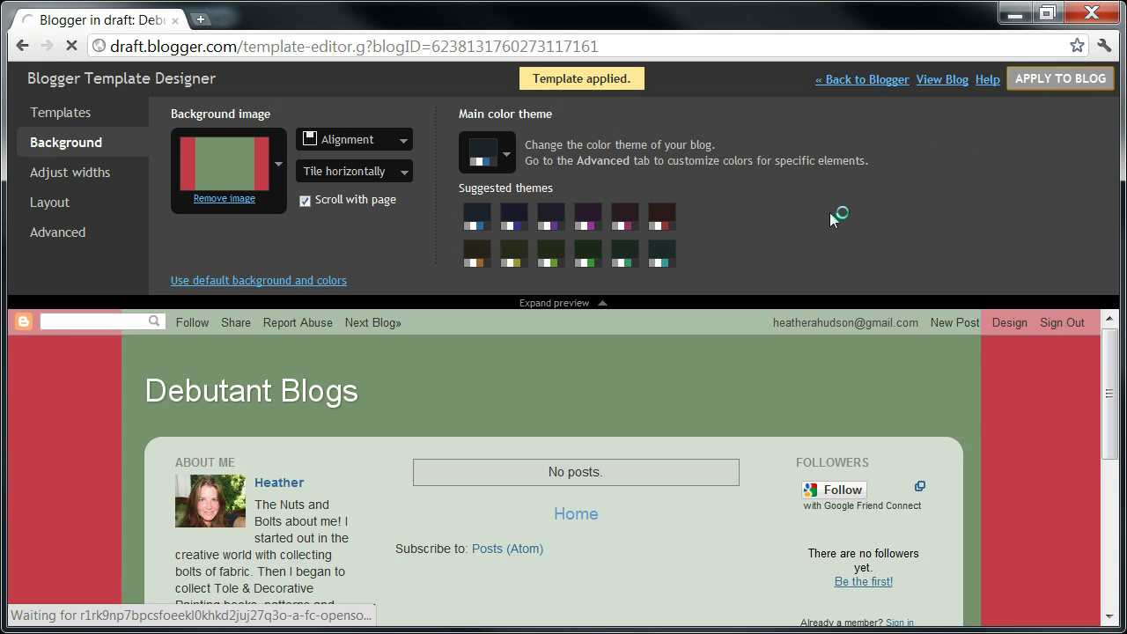
click(943, 87)
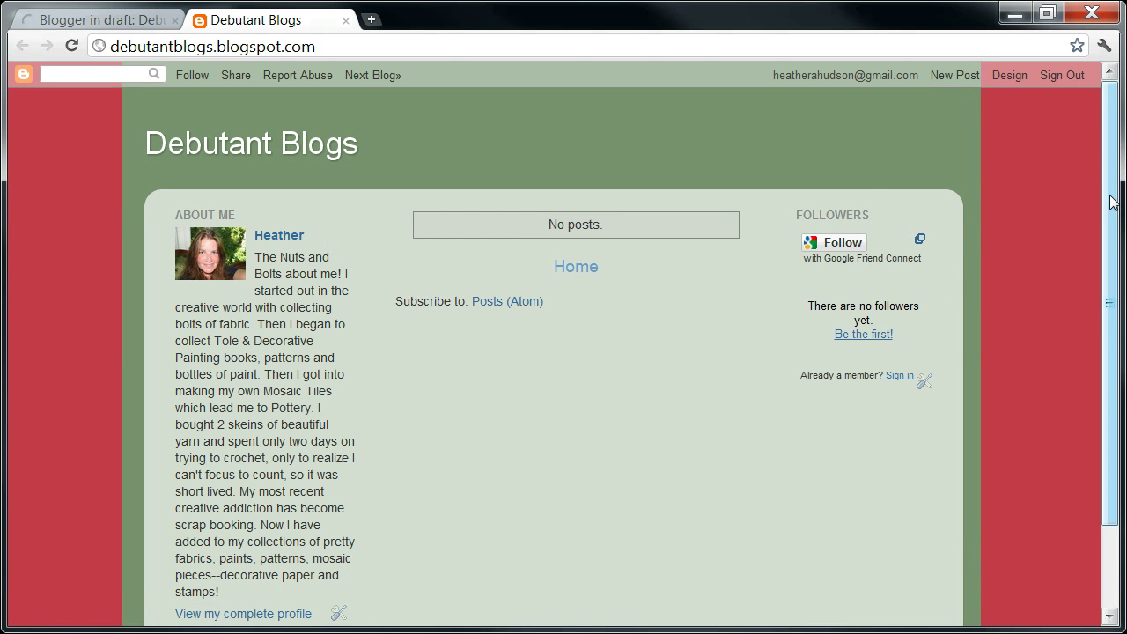
drag(1114, 202, 1105, 159)
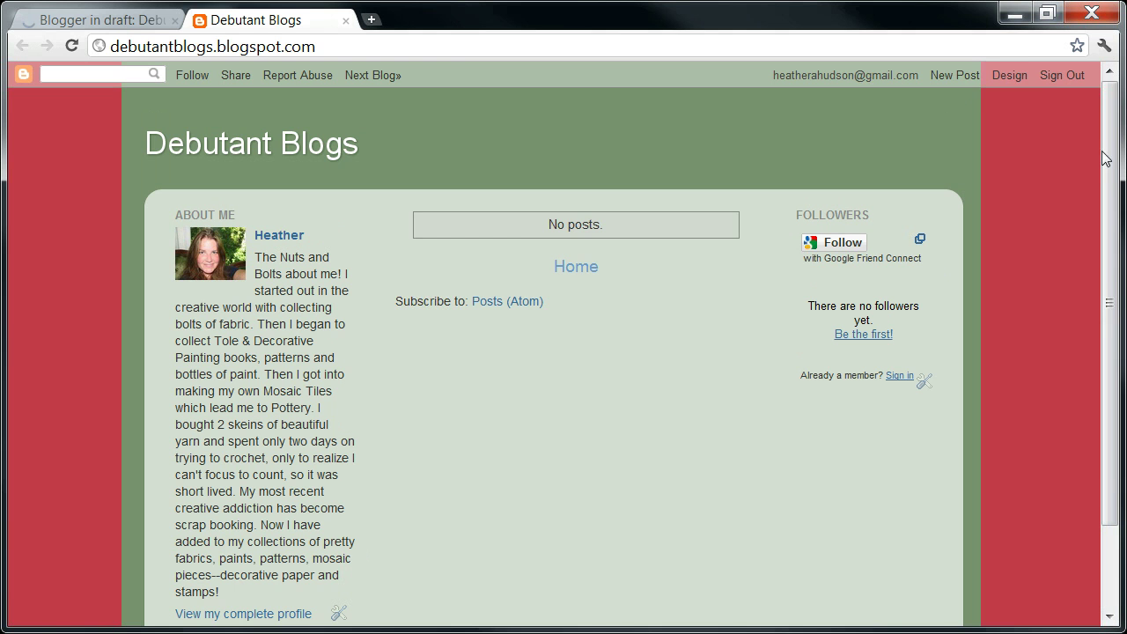
Step: Return from the live blog to the Template Designer's Background settings
click(1001, 79)
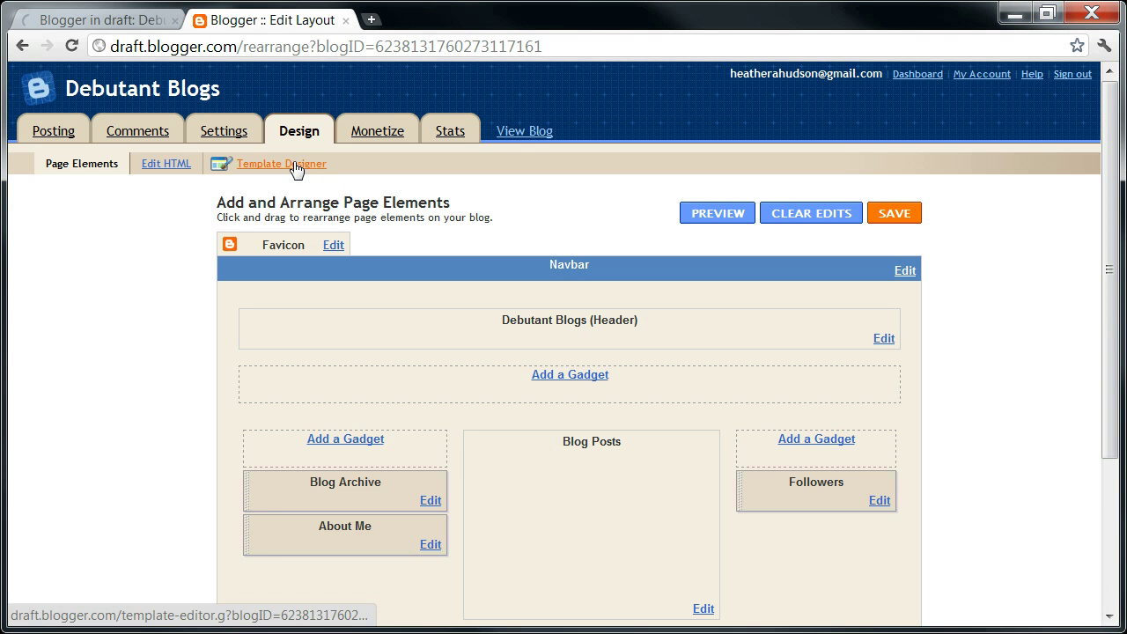
click(295, 166)
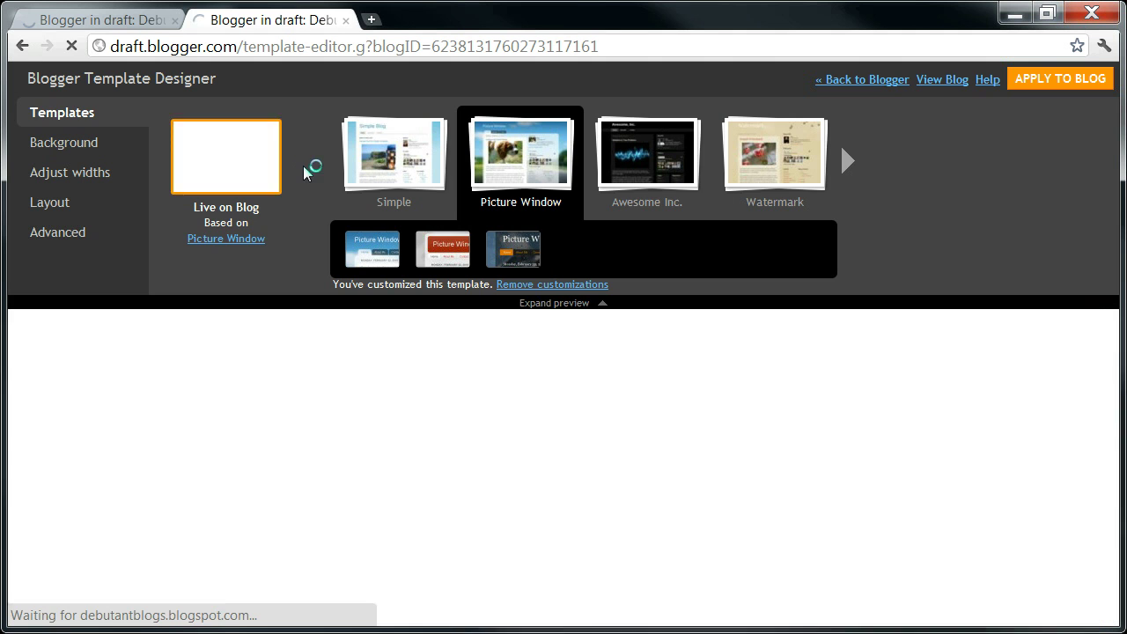
click(85, 146)
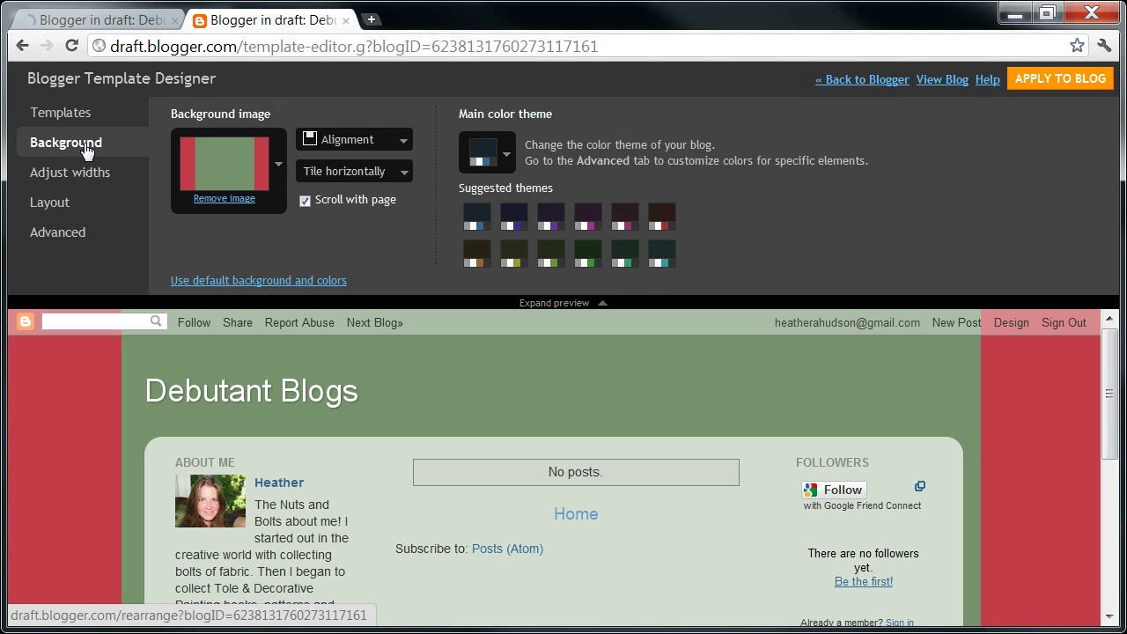
Step: Toggle whether the background image scrolls with the page
click(304, 201)
drag(1111, 445, 1112, 412)
drag(1111, 432, 1108, 398)
Step: Publish the centred, horizontally tiled red-and-green background to Debutant Blogs with Apply to Blog
click(1048, 81)
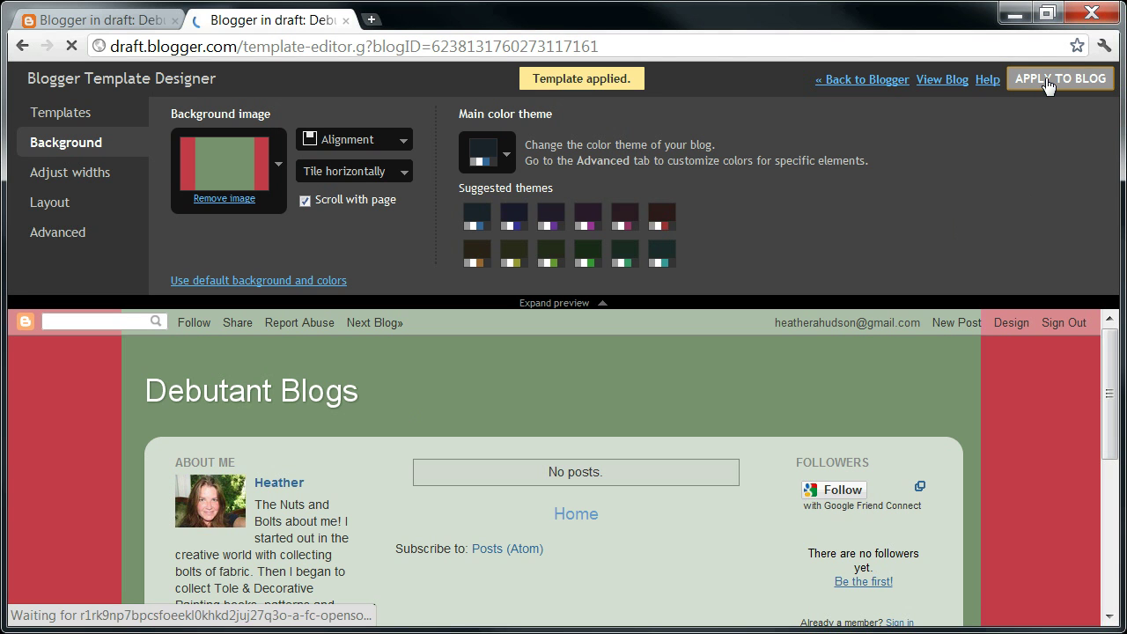